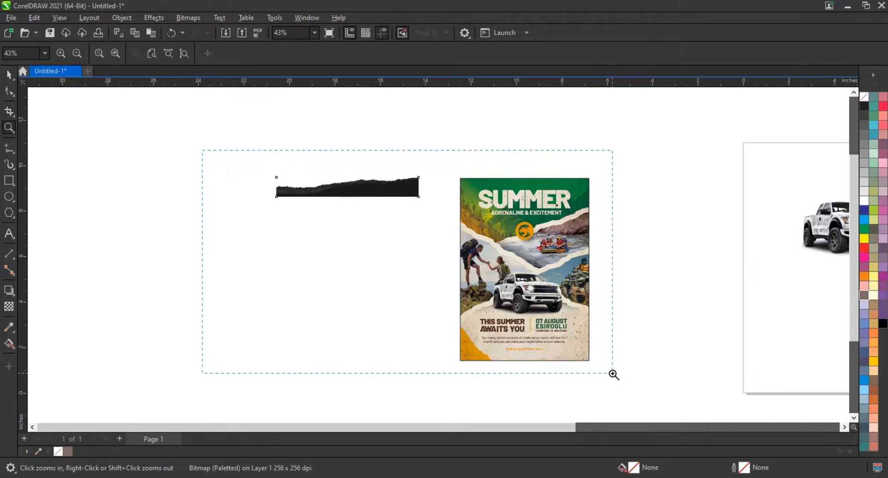
# - Move the black torn-paper strip farther away from the poster to clear space between them
pyautogui.click(9, 75)
pyautogui.moveTo(377, 138); pyautogui.dragTo(125, 139)
pyautogui.click(246, 167)
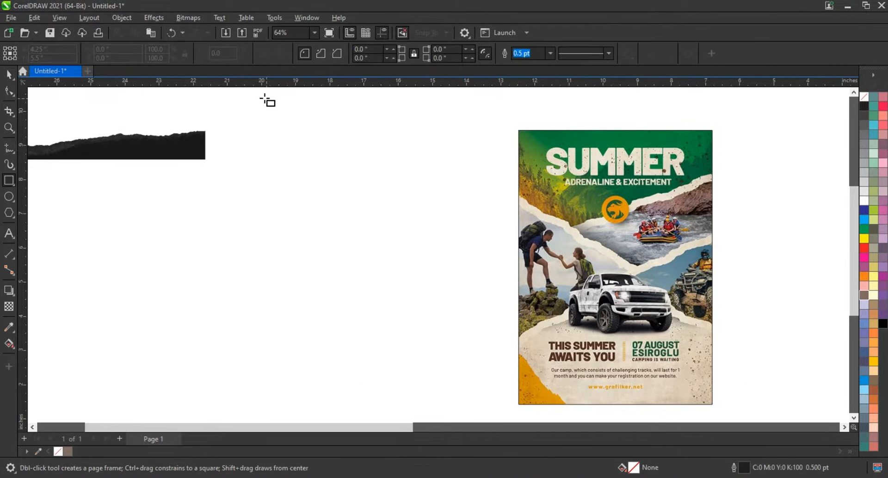
# - Draw a portrait rectangle between the strip and the poster and enlarge it to about 7.37 × 10.48 inches
pyautogui.moveTo(262, 97); pyautogui.dragTo(462, 391)
pyautogui.scroll(-2, 235, 190)
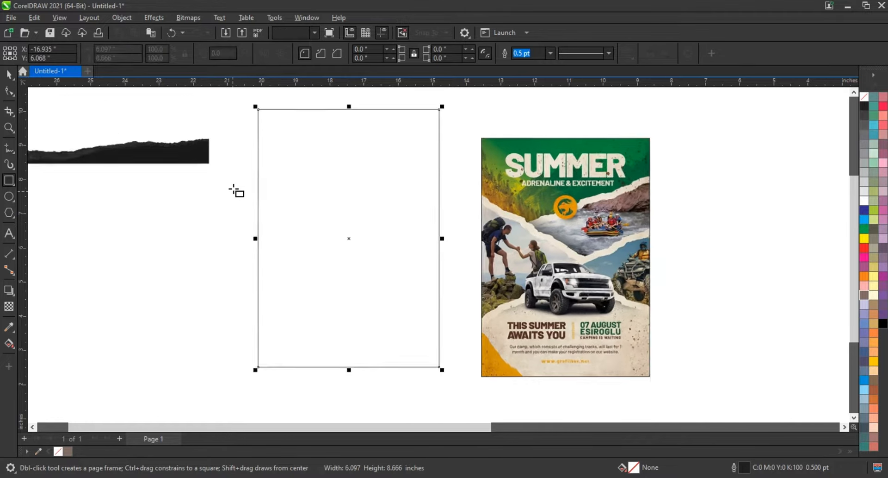
pyautogui.moveTo(416, 348); pyautogui.dragTo(440, 380)
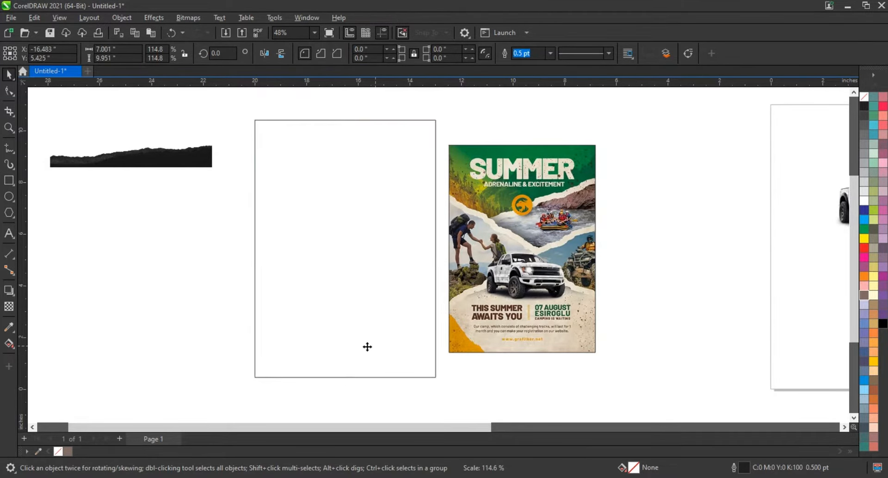
pyautogui.moveTo(371, 345); pyautogui.dragTo(362, 348)
pyautogui.moveTo(430, 122); pyautogui.dragTo(435, 110)
pyautogui.click(439, 167)
# - Fill the blank rectangle with 80% black and place the torn-paper strip over it, in front
pyautogui.click(8, 127)
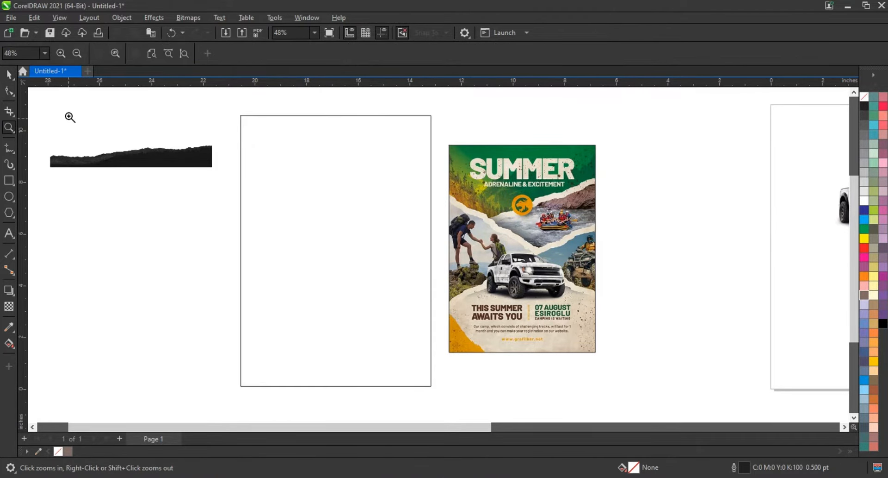
pyautogui.moveTo(631, 368); pyautogui.dragTo(631, 370)
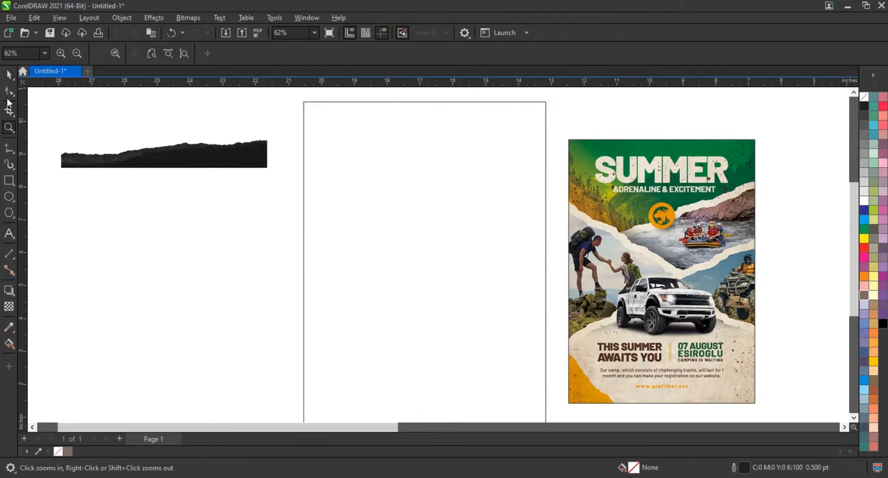
pyautogui.click(9, 75)
pyautogui.click(230, 163)
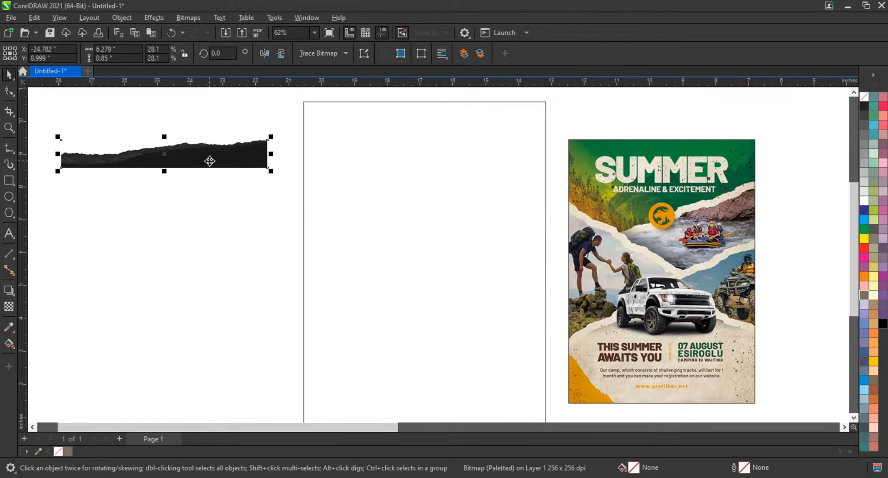
pyautogui.click(344, 203)
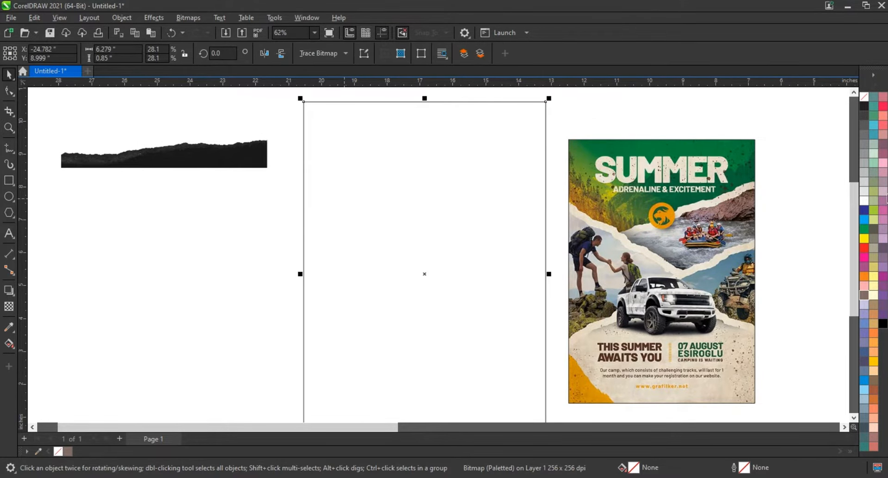
pyautogui.click(866, 130)
pyautogui.moveTo(201, 161); pyautogui.dragTo(352, 186)
pyautogui.hotkey('shift', 'pageup')
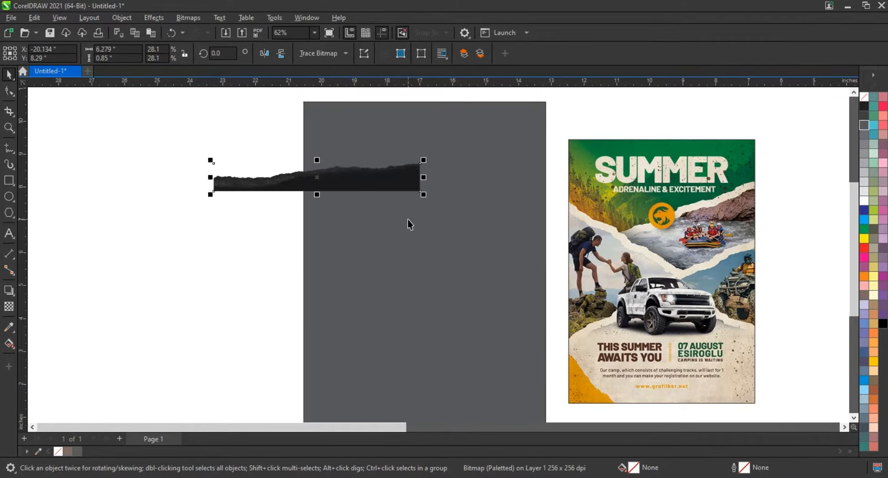
# - Recolour the rectangle to a lighter gray and move the torn strip fully inside its upper part
pyautogui.click(407, 218)
pyautogui.click(865, 165)
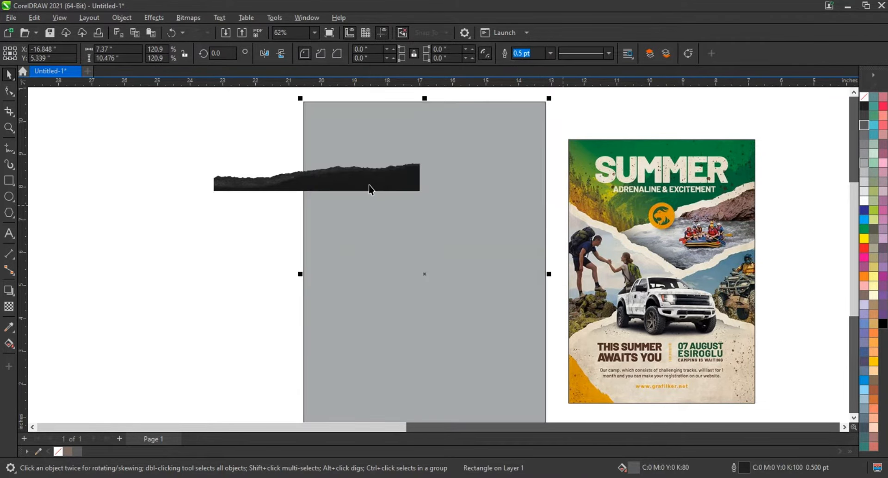
pyautogui.moveTo(372, 185); pyautogui.dragTo(476, 200)
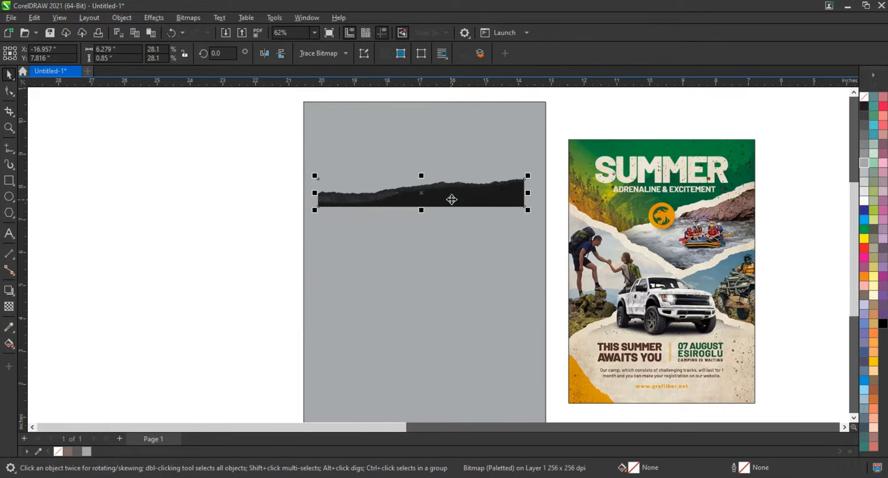
# - Convert the torn strip to a 300 dpi CMYK Color (32-bit) bitmap with anti-aliasing and a transparent background
pyautogui.click(8, 128)
pyautogui.moveTo(283, 146); pyautogui.dragTo(583, 222)
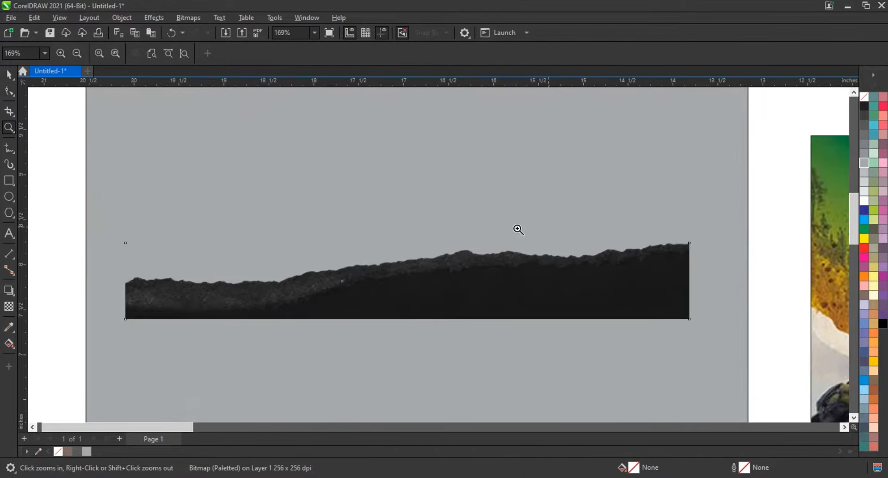
pyautogui.click(10, 75)
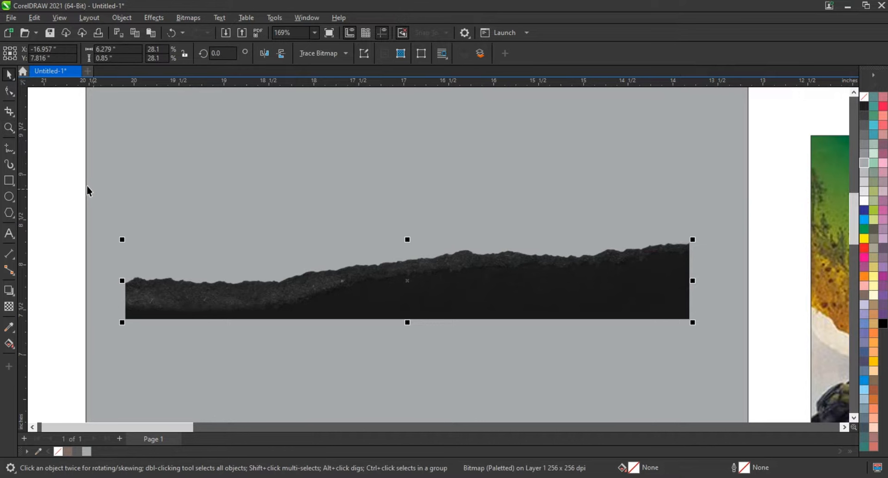
pyautogui.click(191, 21)
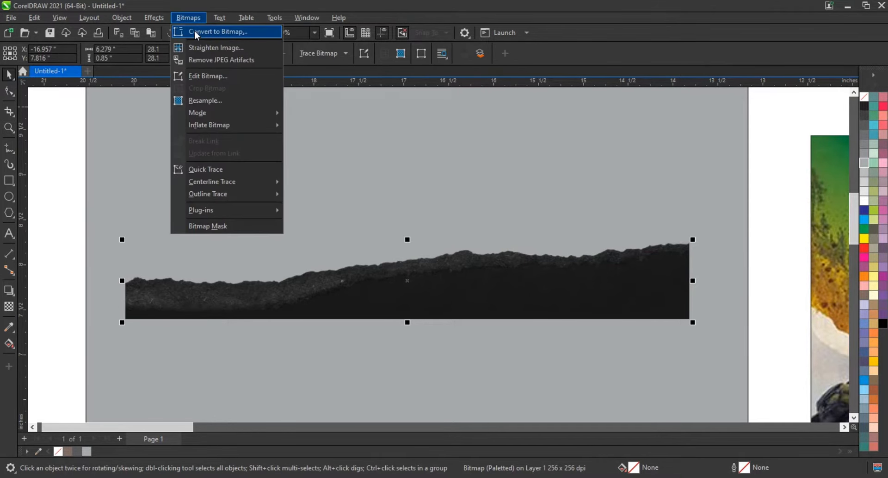
pyautogui.click(208, 32)
pyautogui.moveTo(462, 168); pyautogui.dragTo(674, 114)
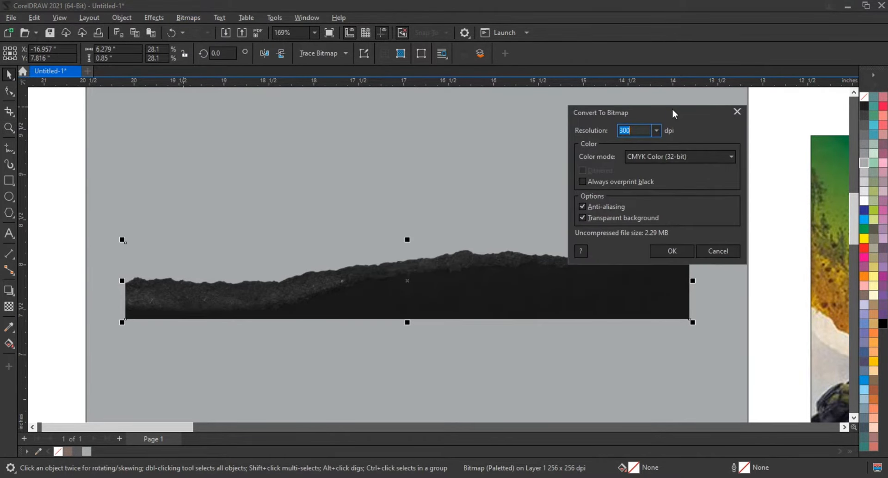
pyautogui.click(674, 252)
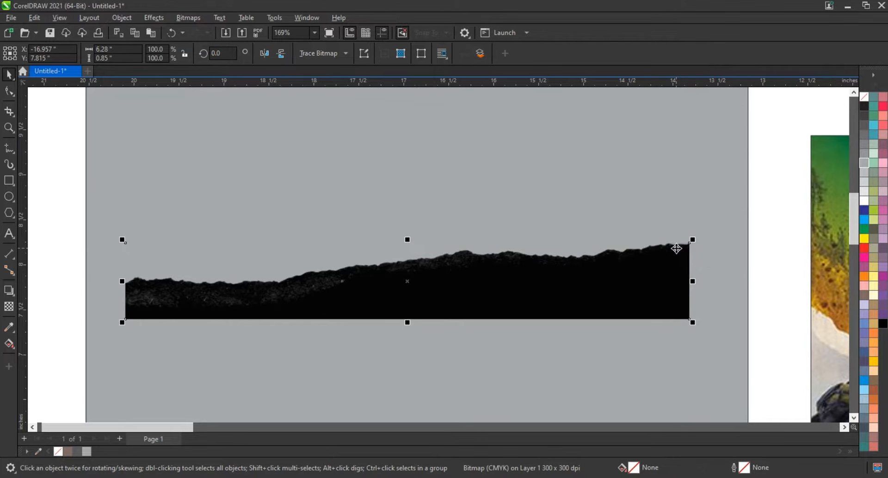
# - Duplicate the torn strip directly below the original
pyautogui.moveTo(481, 288); pyautogui.dragTo(479, 378)
pyautogui.rightClick(479, 378)
# - Turn the upper strip white using Brightness/Contrast/Intensity with brightness 87, contrast 18 and intensity -3
pyautogui.click(476, 288)
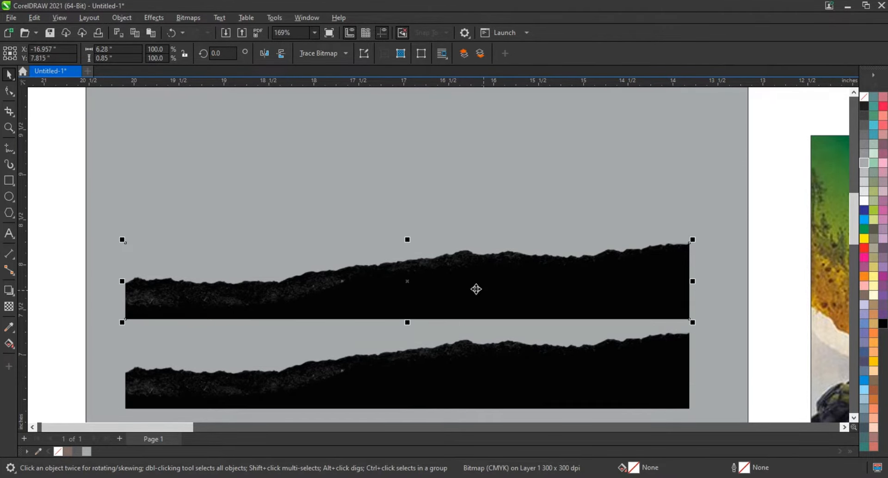
pyautogui.click(166, 22)
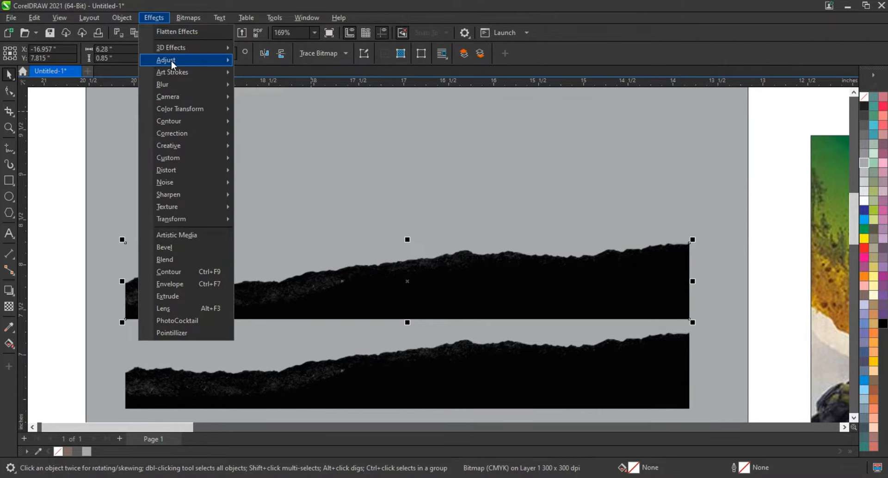
pyautogui.moveTo(173, 61)
pyautogui.click(289, 152)
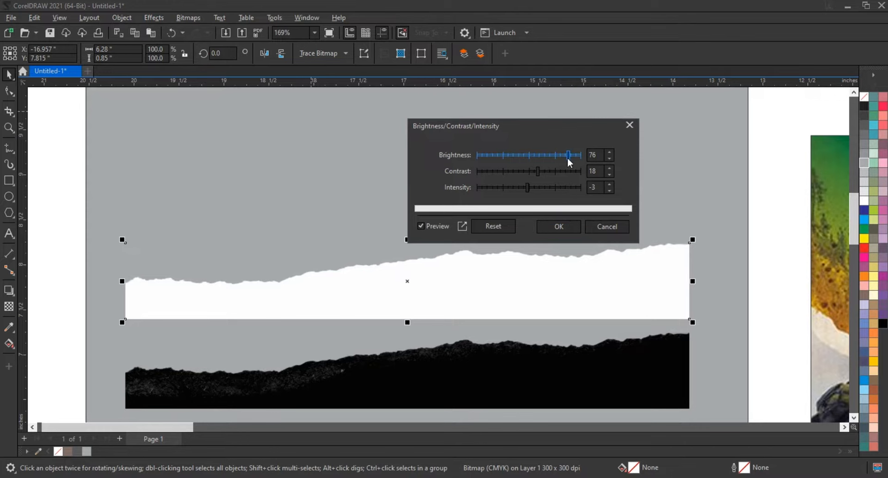
pyautogui.moveTo(566, 156); pyautogui.dragTo(578, 158)
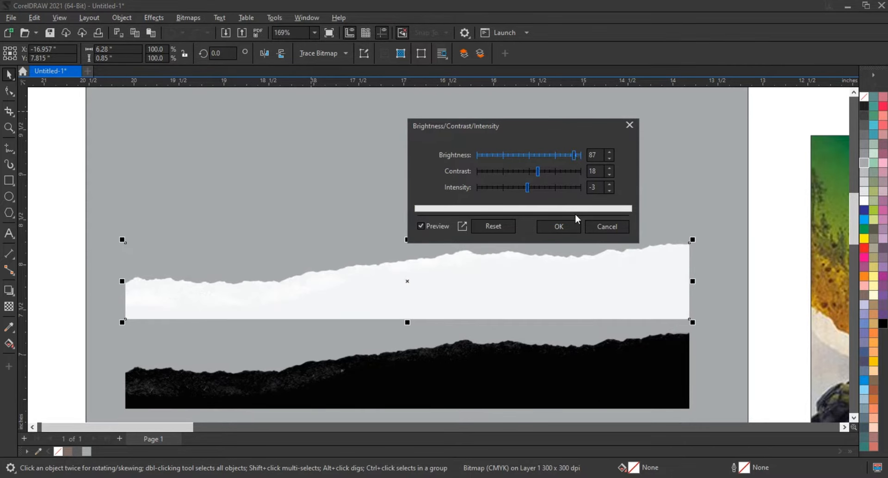
pyautogui.click(569, 227)
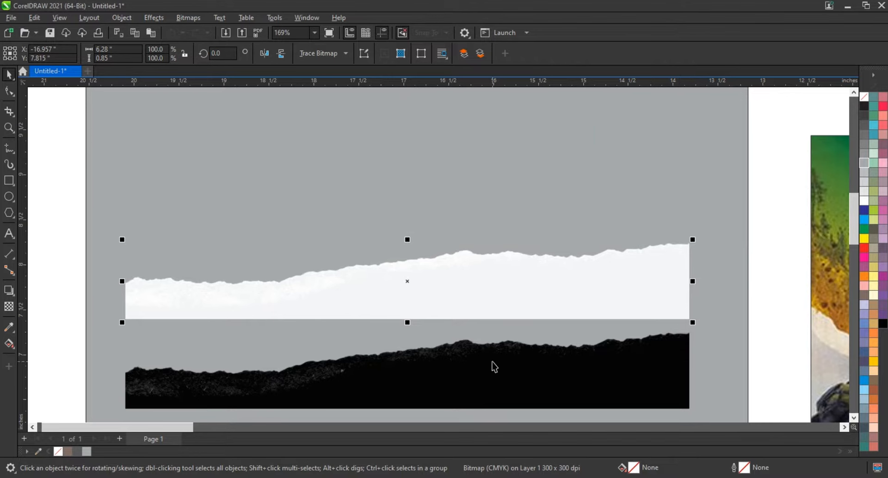
# - Move the black copy straight up over the white strip, leaving only a thin white torn edge exposed
pyautogui.click(494, 362)
pyautogui.press('Up')
pyautogui.press('Up')
pyautogui.press('Up')
pyautogui.press('Up')
pyautogui.press('Up')
pyautogui.press('Up')
pyautogui.press('Up')
pyautogui.press('Up')
pyautogui.press('Up')
pyautogui.press('Up')
pyautogui.press('Up')
pyautogui.press('Up')
pyautogui.press('Up')
pyautogui.press('Up')
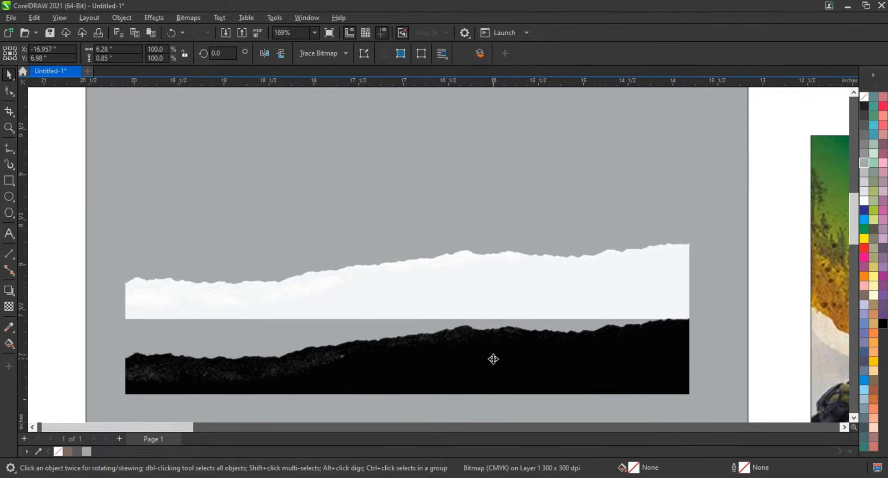
pyautogui.moveTo(494, 358); pyautogui.dragTo(494, 311)
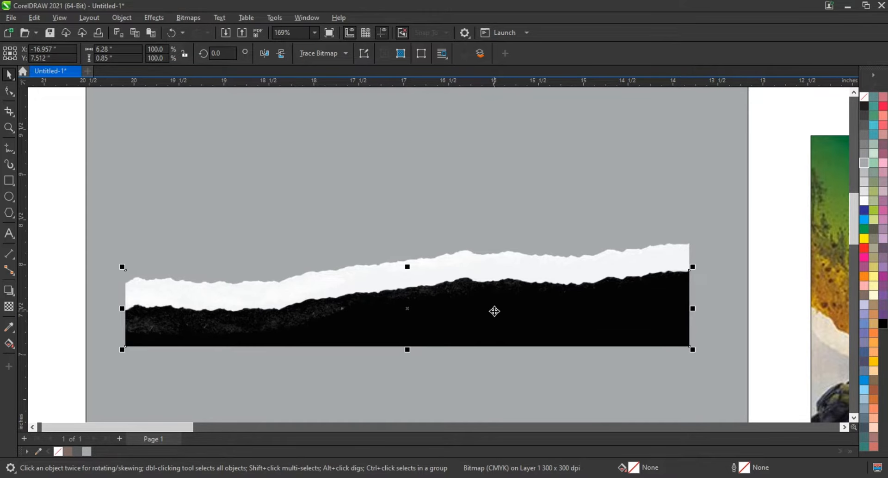
pyautogui.press('Up')
pyautogui.press('Up')
pyautogui.press('Up')
pyautogui.press('Up')
pyautogui.press('Up')
pyautogui.press('Up')
pyautogui.press('Up')
pyautogui.press('Up')
pyautogui.press('Up')
pyautogui.press('Up')
pyautogui.press('Up')
pyautogui.press('Up')
pyautogui.press('Up')
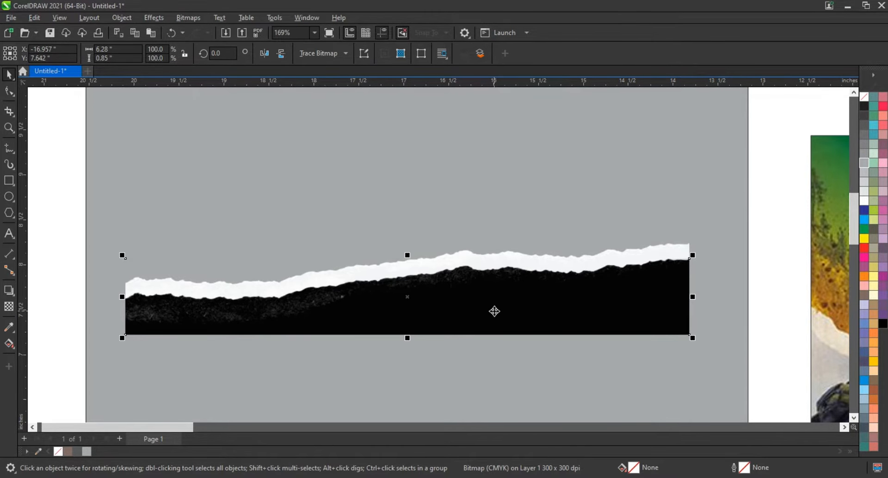
pyautogui.press('Up')
pyautogui.press('Up')
pyautogui.press('Up')
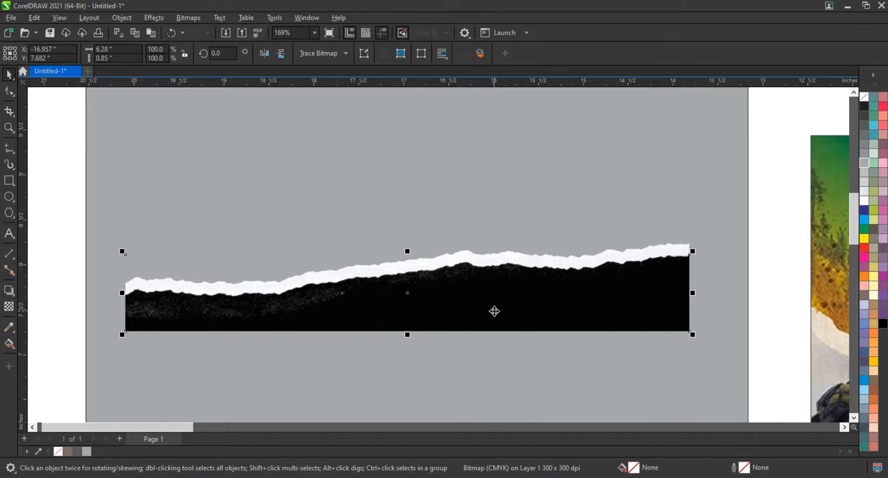
pyautogui.click(97, 260)
# - Draw a closed four-sided shape about 6.25 × 3.14 inches, extending down from the black strip at the same width
pyautogui.scroll(-2, 384, 204)
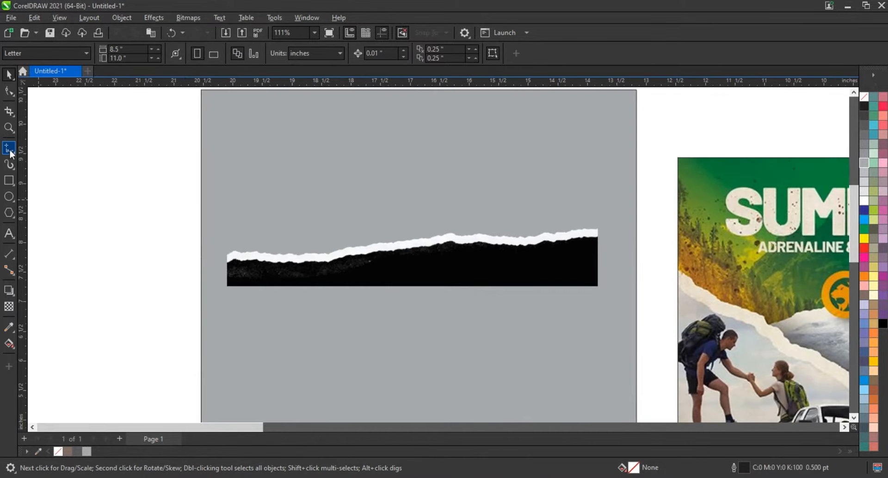
pyautogui.press('F5')
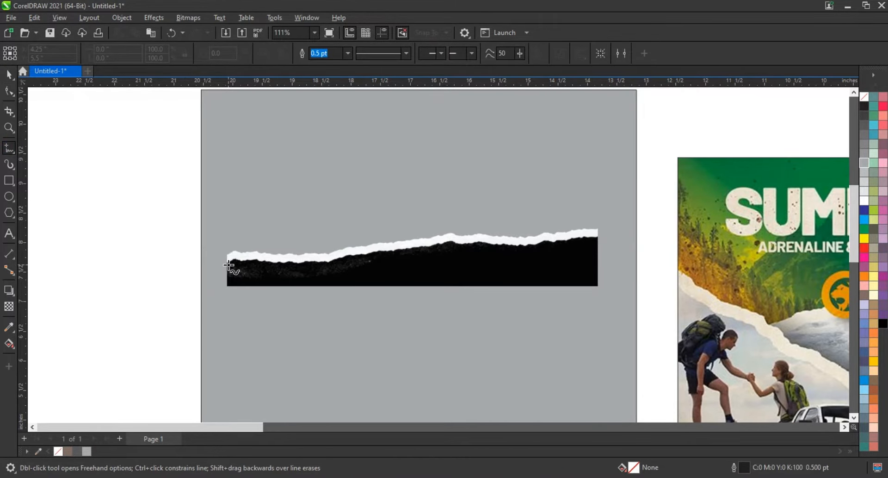
pyautogui.click(227, 264)
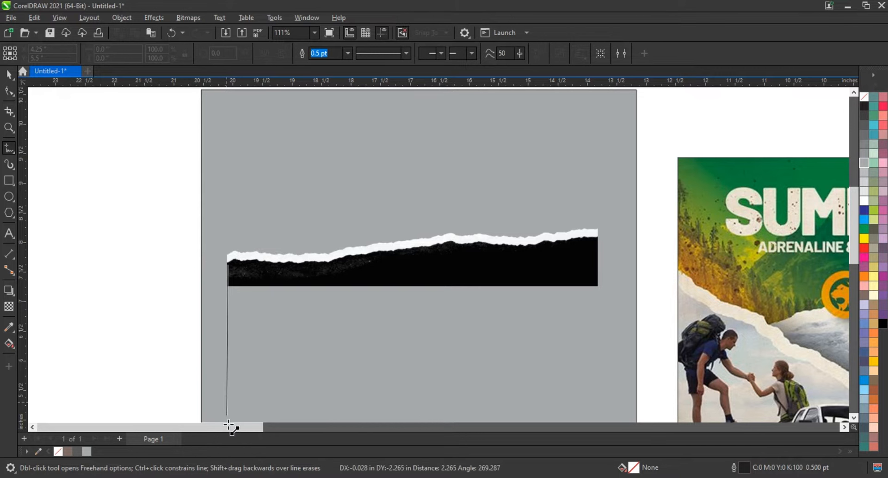
pyautogui.doubleClick(227, 406)
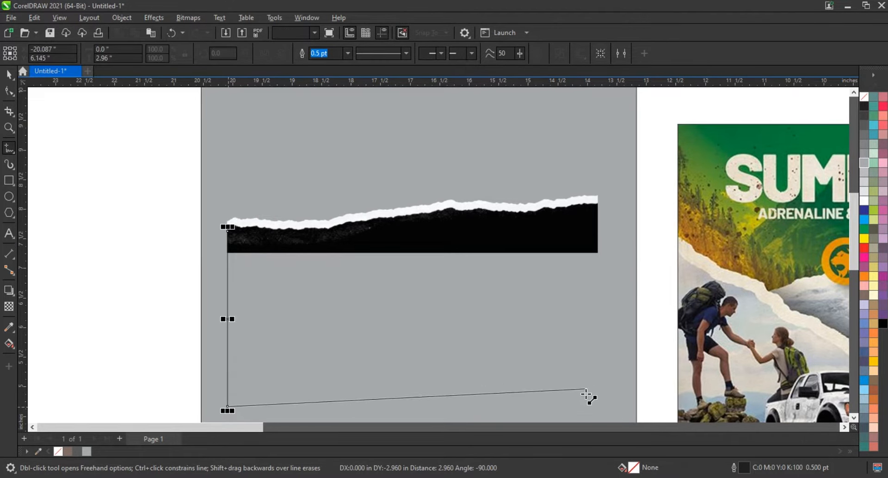
pyautogui.doubleClick(595, 402)
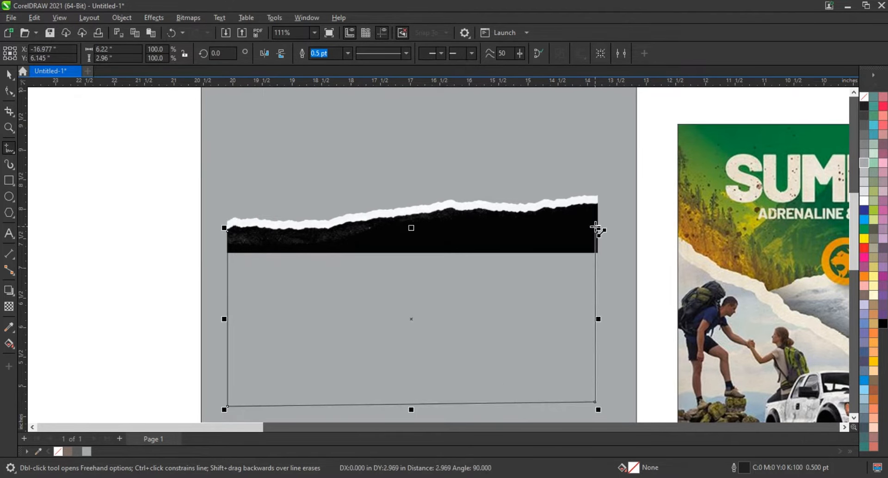
pyautogui.doubleClick(598, 221)
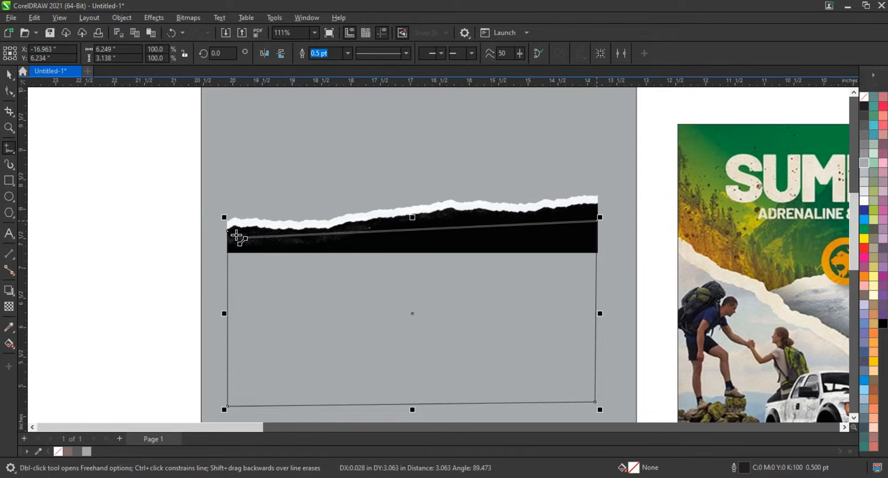
pyautogui.click(230, 233)
# - Add a node on the shape's upper edge, pull it slightly down inside the black strip, and fill the shape black
pyautogui.click(9, 90)
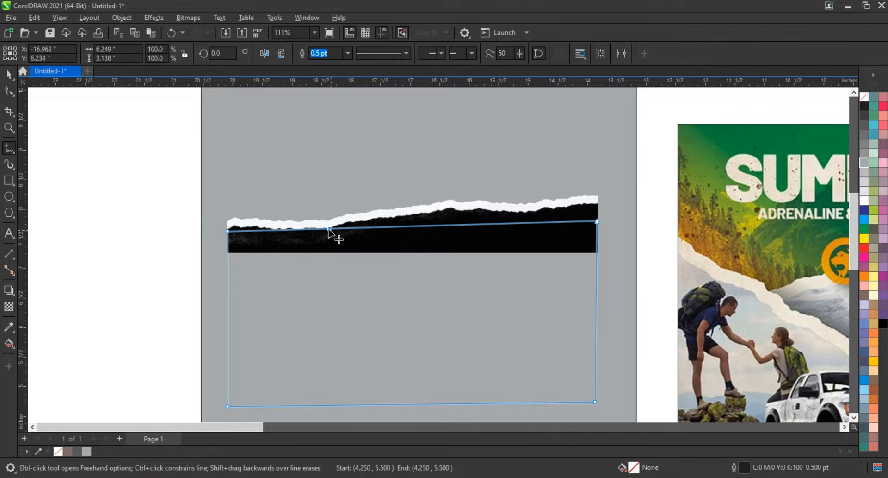
pyautogui.moveTo(329, 228); pyautogui.dragTo(324, 237)
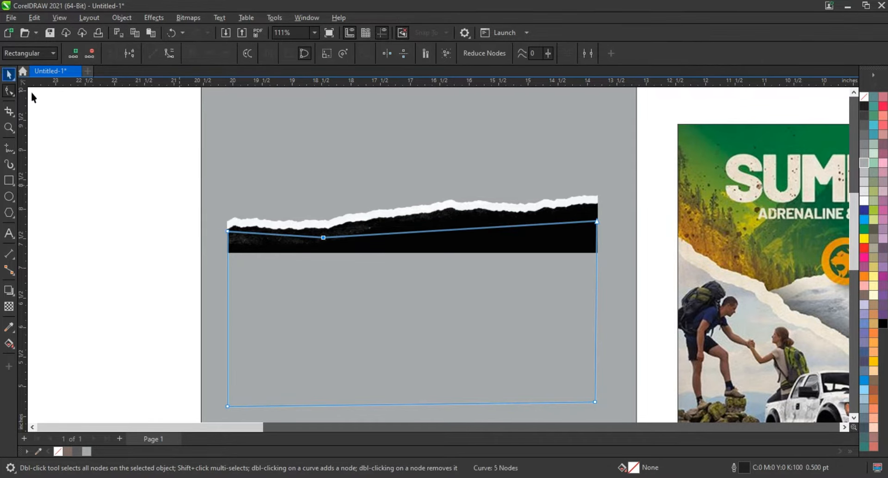
pyautogui.click(9, 74)
pyautogui.click(883, 323)
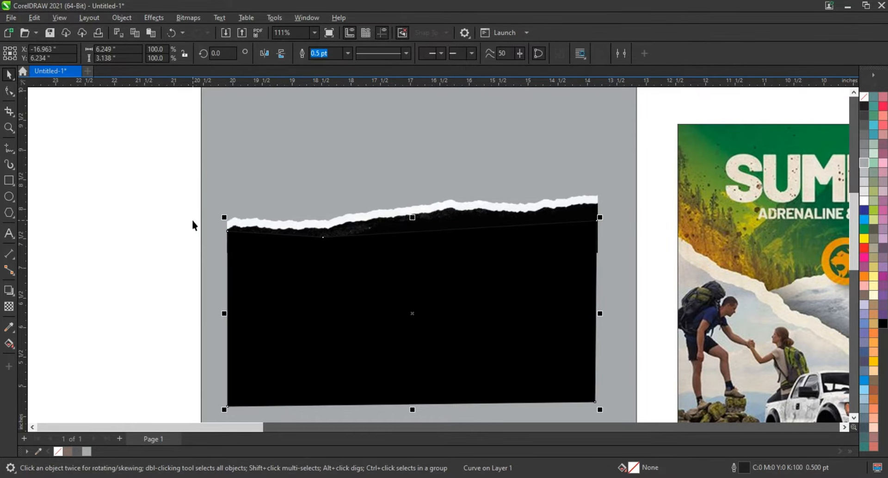
# - Remove the outline from the black shape and both torn strips
pyautogui.click(477, 204)
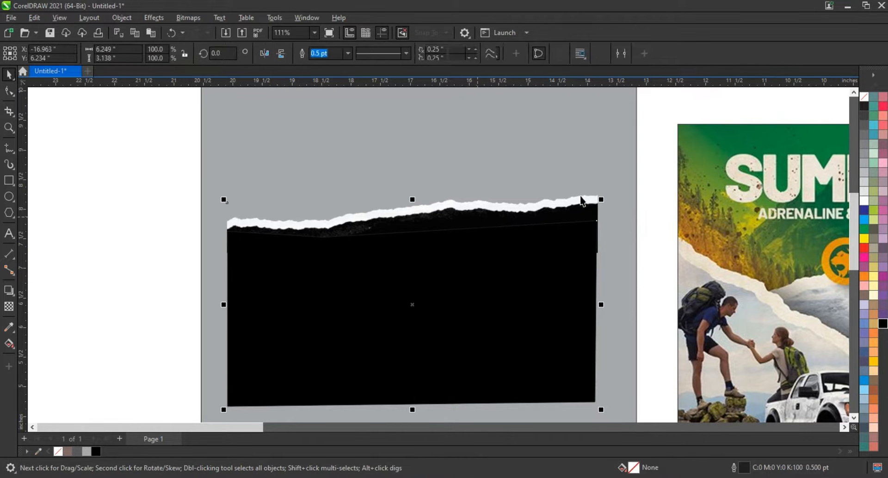
pyautogui.hotkey('ctrl', 'a')
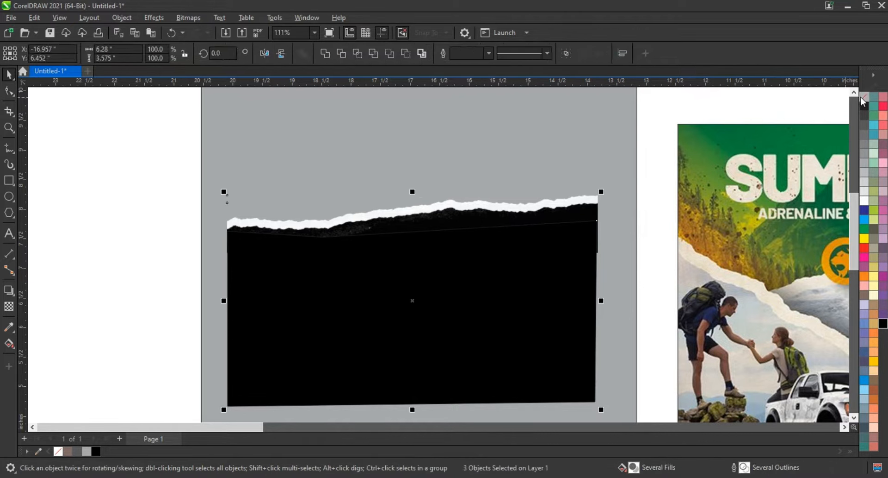
pyautogui.rightClick(864, 102)
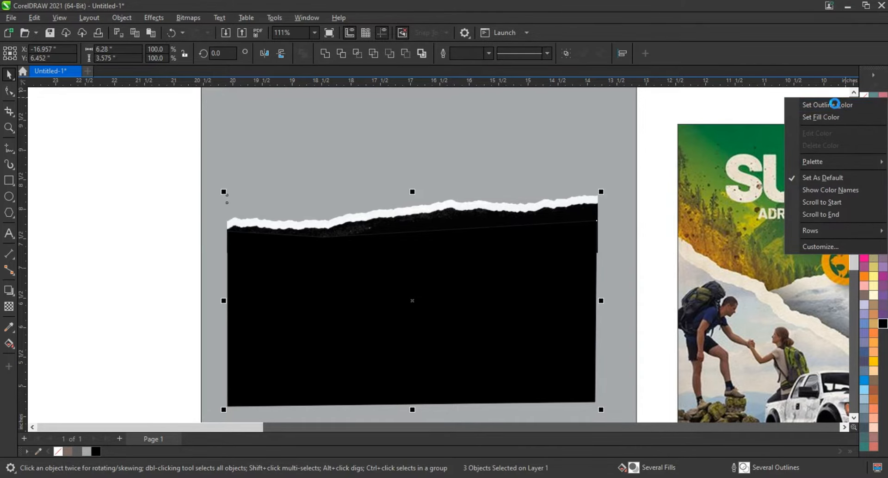
pyautogui.click(837, 107)
# - Scale the three torn-paper objects together to 117.4%, about 7.37 × 4.20 inches, and flip them horizontally and vertically
pyautogui.scroll(-4, 337, 288)
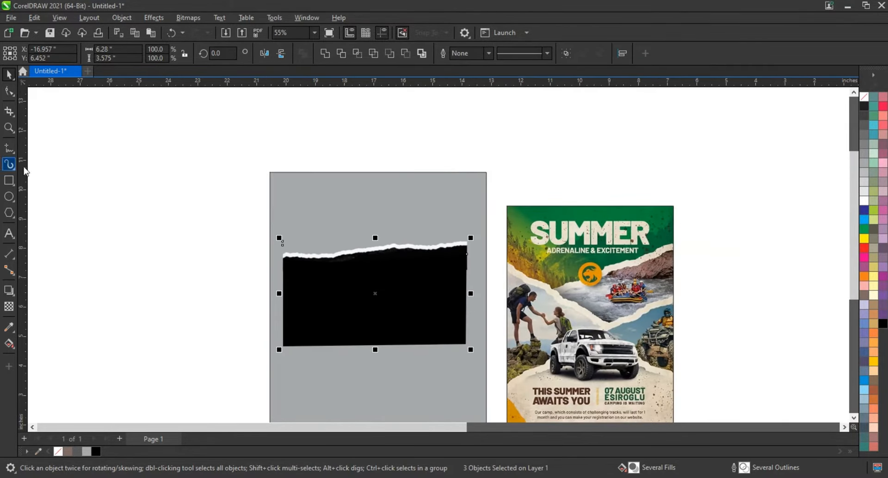
pyautogui.click(10, 129)
pyautogui.moveTo(728, 383); pyautogui.dragTo(728, 384)
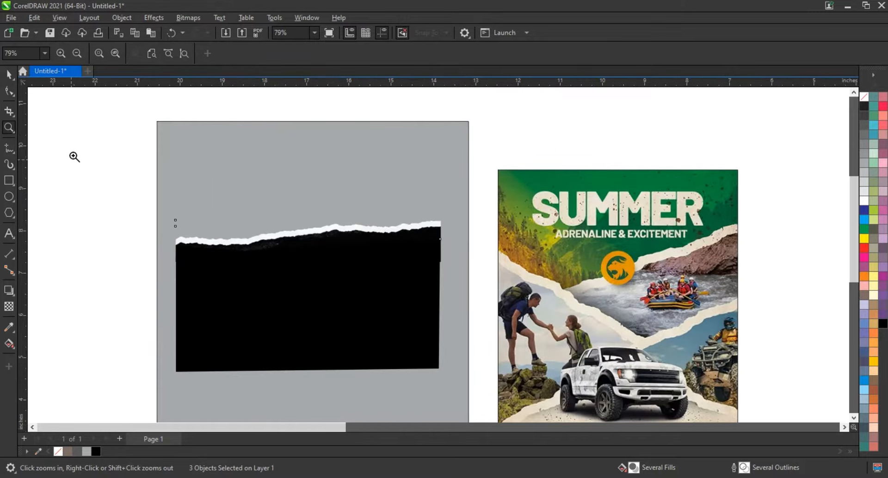
pyautogui.click(10, 80)
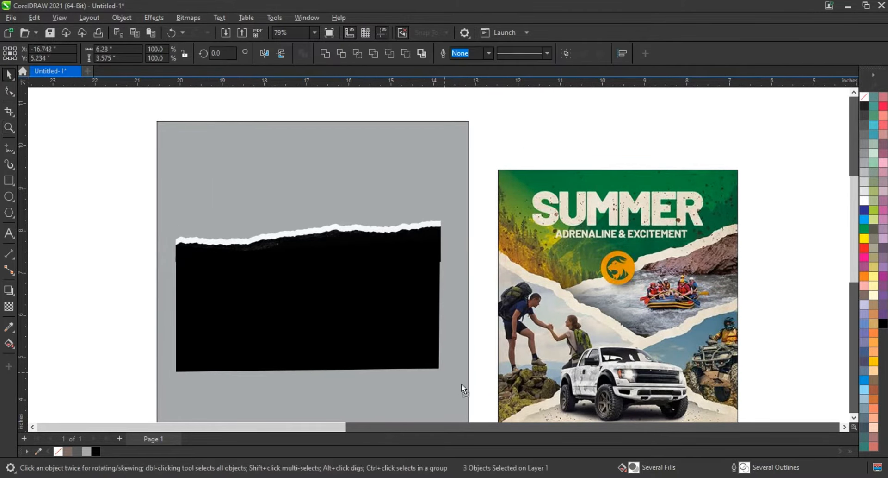
pyautogui.click(432, 364)
pyautogui.moveTo(116, 184); pyautogui.dragTo(468, 391)
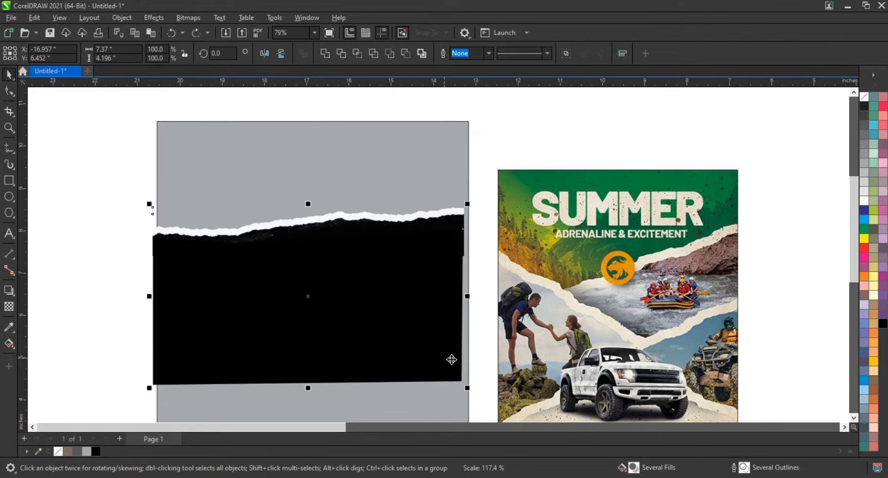
pyautogui.click(282, 54)
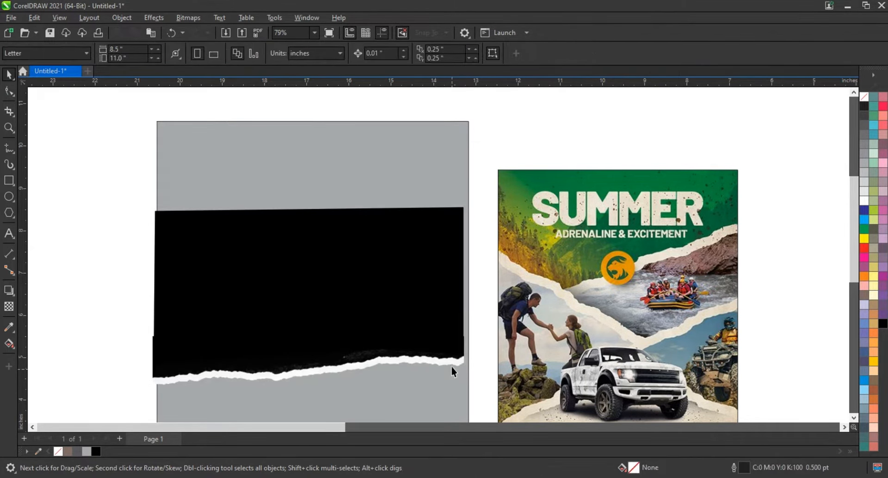
# - Nudge the black torn strip slightly to refine its position over the white strip, and group it with the black shape
pyautogui.click(452, 366)
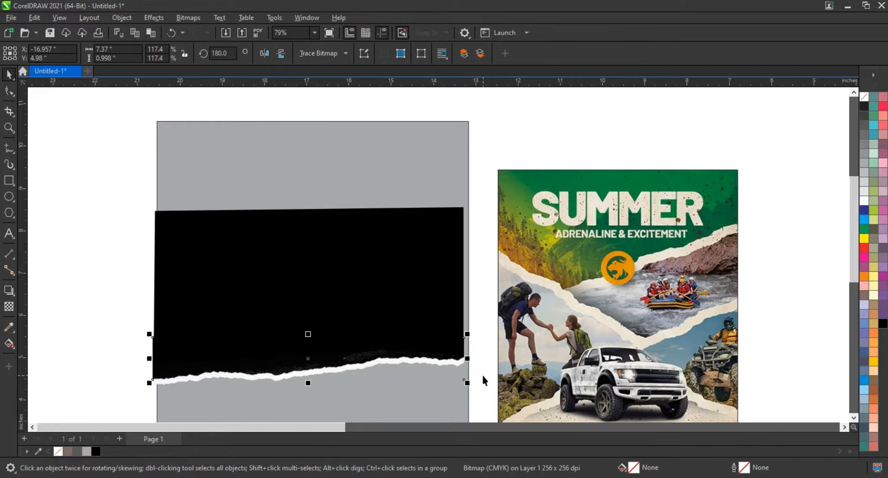
pyautogui.click(447, 377)
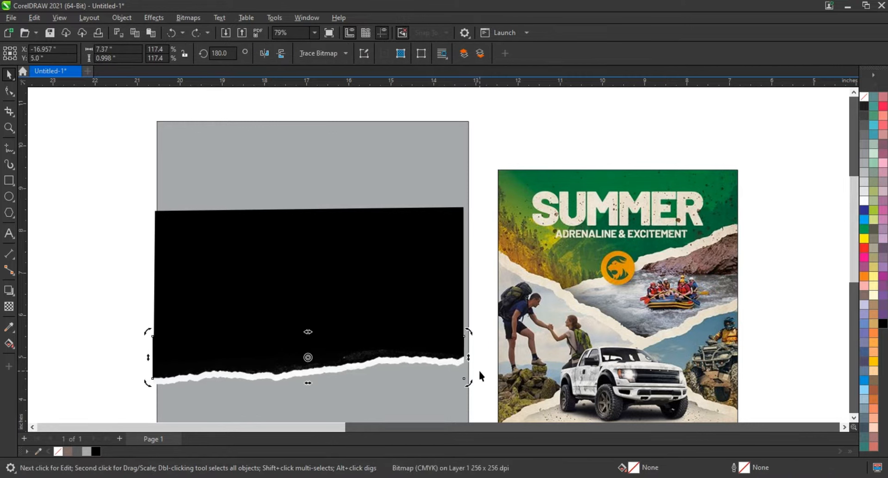
pyautogui.click(459, 365)
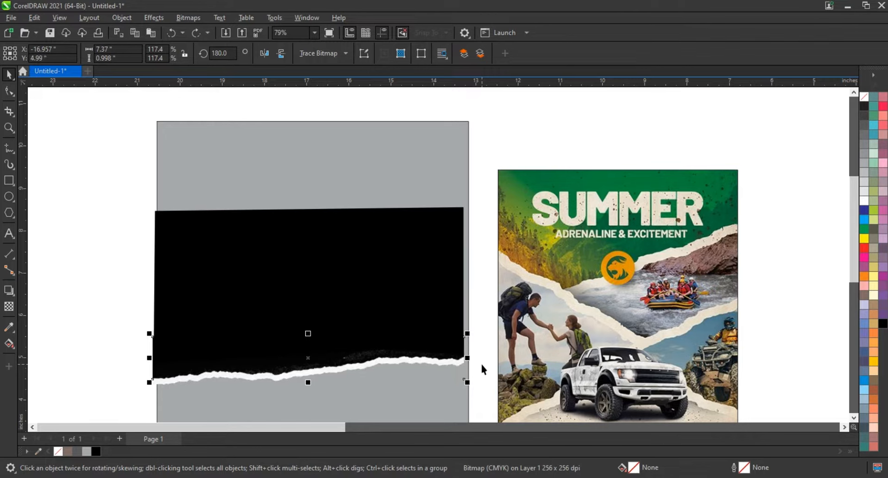
pyautogui.press('Down')
pyautogui.press('Up')
pyautogui.press('Up')
pyautogui.keyDown('shift'); pyautogui.click(443, 275); pyautogui.keyUp('shift')
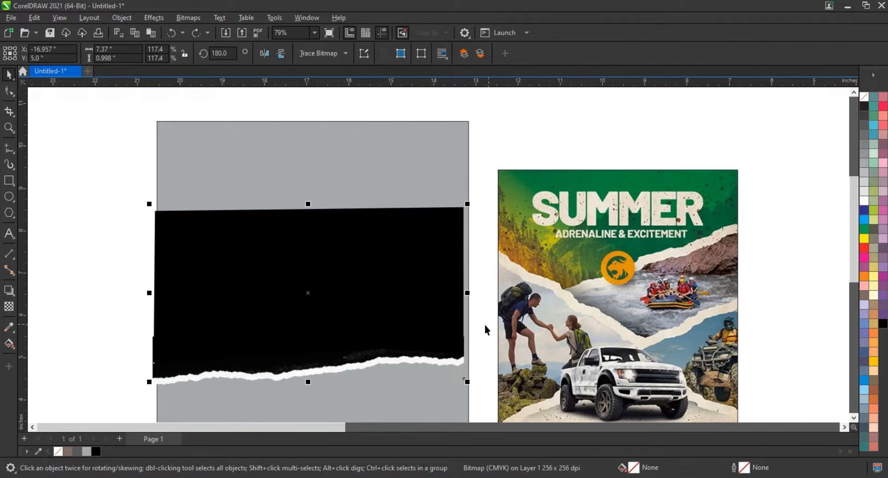
# - Nudge the white strip down about 0.1 inch to widen the white torn edge below the black shape
pyautogui.moveTo(482, 324); pyautogui.dragTo(99, 418)
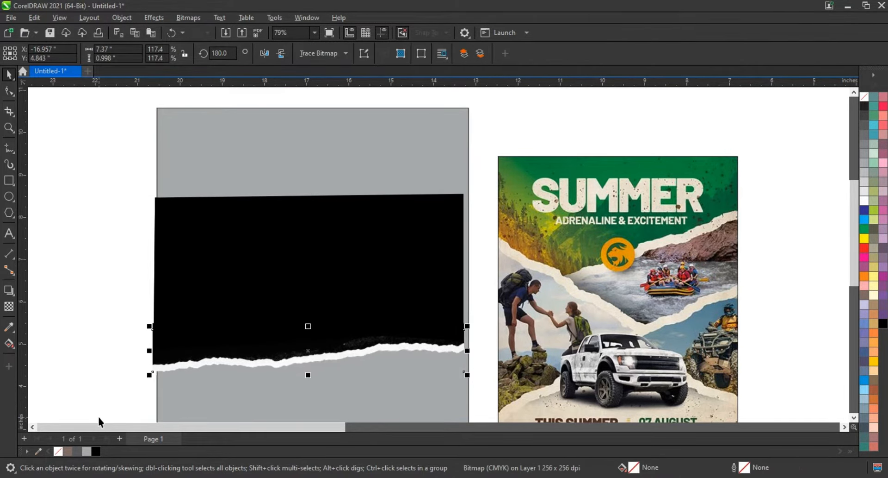
pyautogui.press('Down')
pyautogui.press('Down')
pyautogui.press('Down')
pyautogui.press('Down')
pyautogui.press('Down')
pyautogui.press('Down')
pyautogui.press('Down')
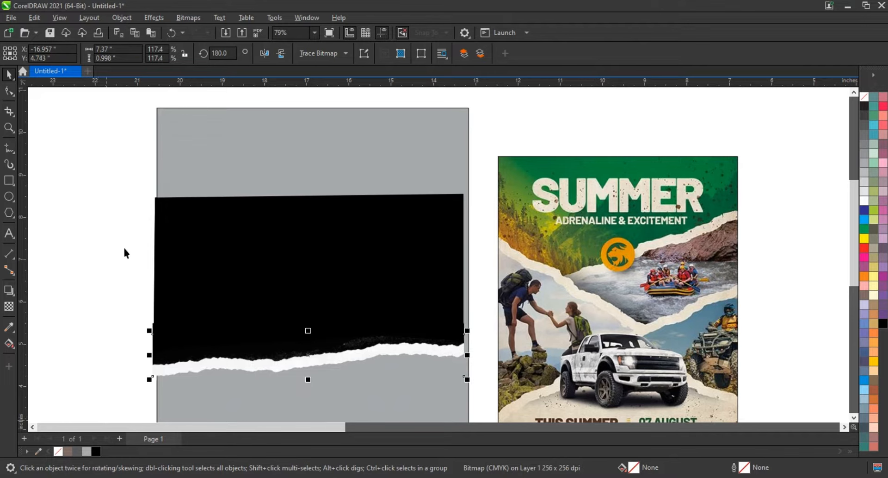
# - Group the black shape and the white strip into one torn-paper piece
pyautogui.moveTo(119, 167); pyautogui.dragTo(492, 404)
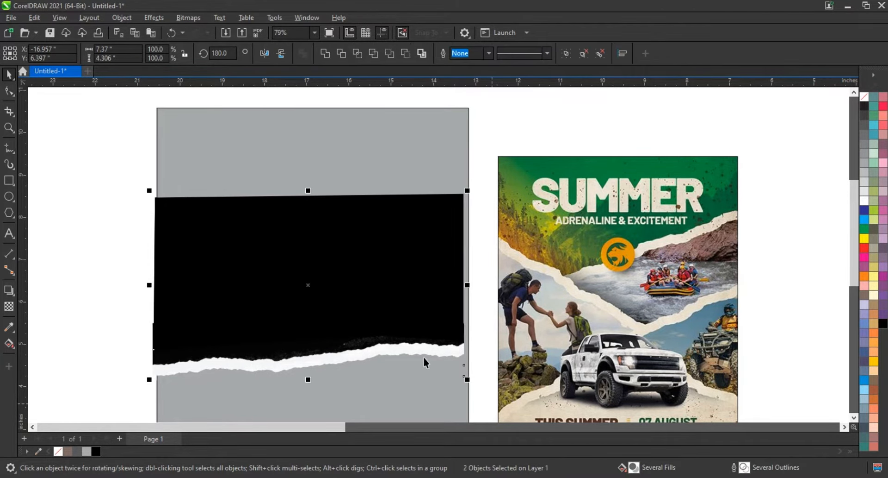
pyautogui.hotkey('ctrl', 'g')
pyautogui.click(406, 312)
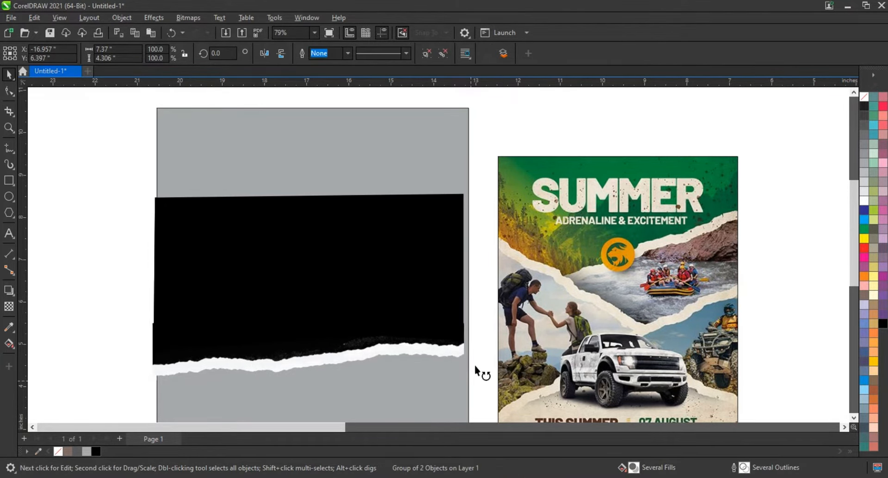
# - Rotate the torn-paper piece to about 15.9° and move it over the upper part of the grey page
pyautogui.moveTo(475, 365); pyautogui.dragTo(491, 319)
pyautogui.moveTo(419, 196)
pyautogui.mouseDown()
pyautogui.moveTo(420, 165)
pyautogui.moveTo(434, 179)
pyautogui.moveTo(424, 199)
pyautogui.mouseUp()
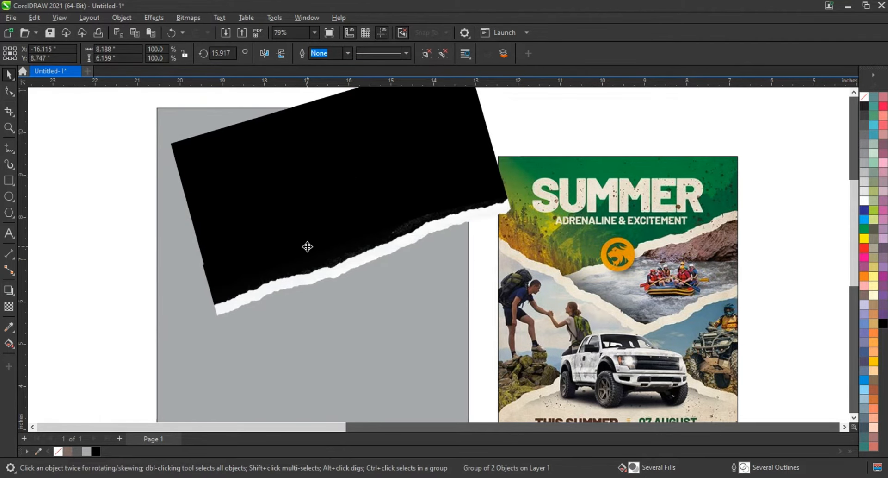
pyautogui.moveTo(308, 246); pyautogui.dragTo(324, 251)
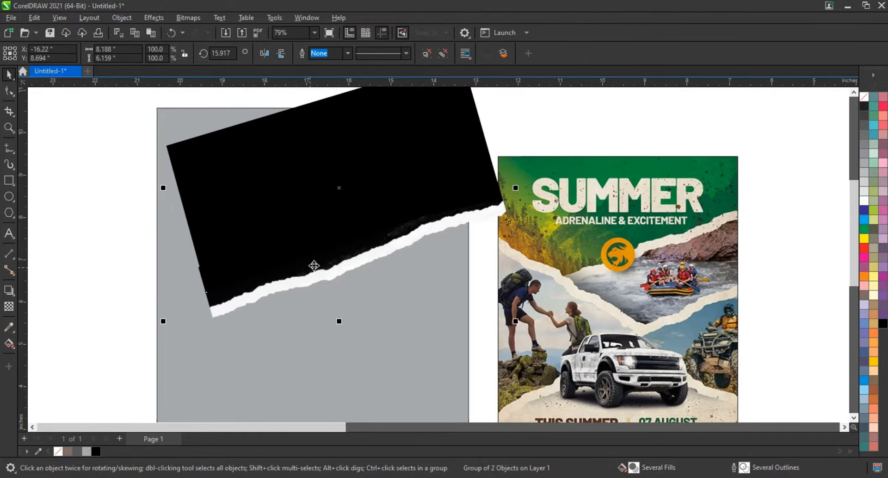
pyautogui.click(315, 265)
# - Duplicate the torn-paper piece, mirror the copy horizontally and vertically, and place it over the lower part of the page
pyautogui.scroll(-1, 396, 368)
pyautogui.hotkey('ctrl', 'c')
pyautogui.hotkey('ctrl', 'v')
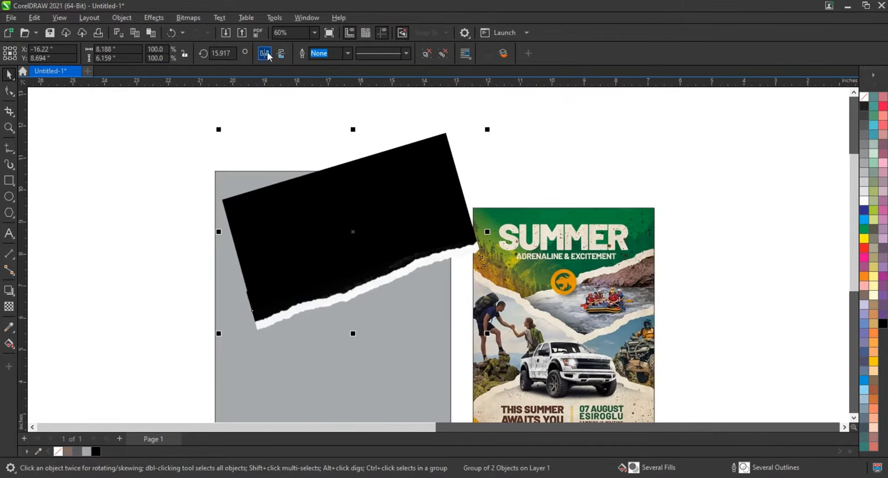
pyautogui.click(265, 54)
pyautogui.click(281, 53)
pyautogui.moveTo(399, 213); pyautogui.dragTo(431, 397)
# - Position the lower piece so it spans the page's width and scale it to 118.2%, about 9.68 × 7.28 inches
pyautogui.click(343, 324)
pyautogui.hotkey('shift', 'F2')
pyautogui.moveTo(508, 308); pyautogui.dragTo(437, 344)
pyautogui.moveTo(573, 258); pyautogui.dragTo(593, 243)
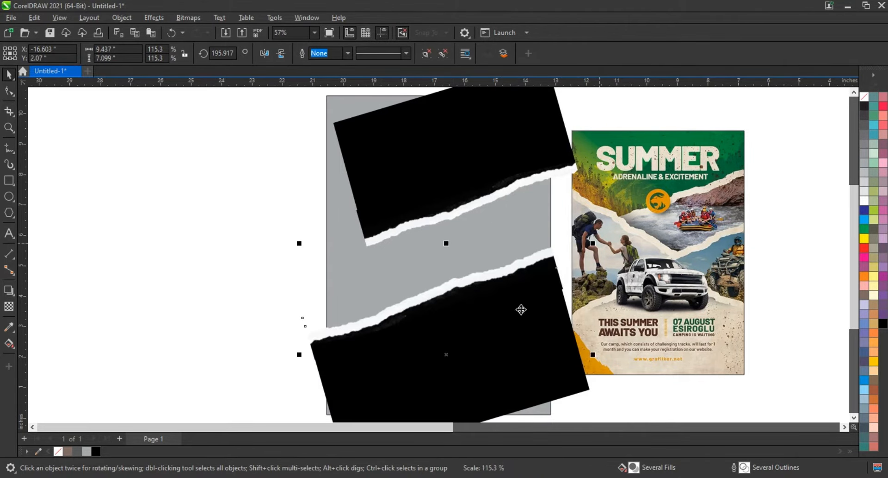
pyautogui.moveTo(522, 310); pyautogui.dragTo(525, 313)
pyautogui.moveTo(595, 246); pyautogui.dragTo(599, 245)
pyautogui.click(246, 353)
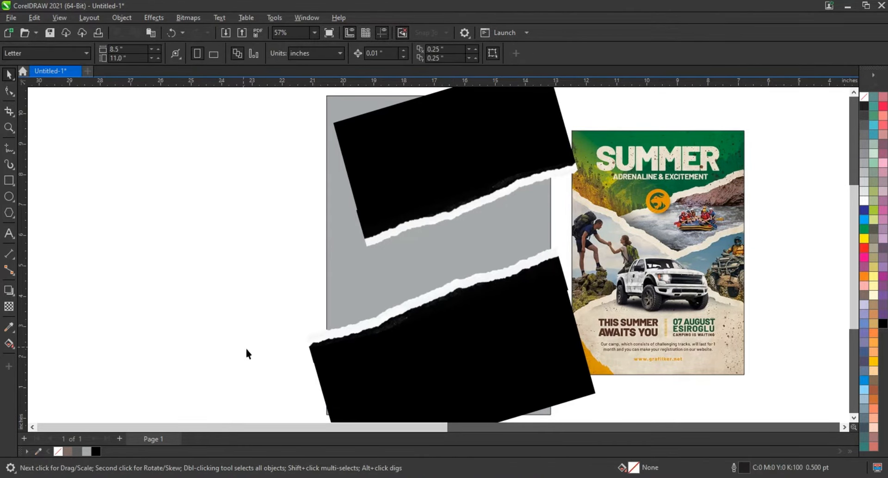
# - Make two copies of the lower piece rotated to about 152.3°, one at the page's lower right and one at its left side
pyautogui.click(457, 363)
pyautogui.click(457, 363)
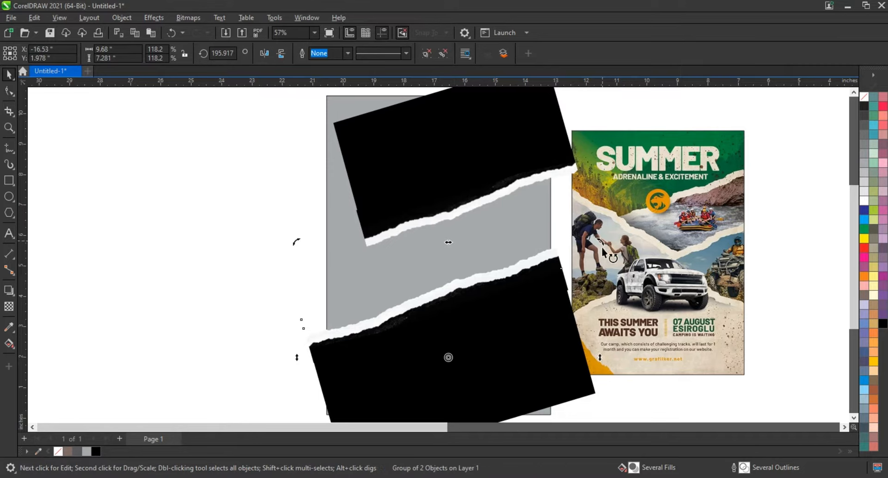
pyautogui.moveTo(601, 243); pyautogui.dragTo(575, 371)
pyautogui.click(576, 369)
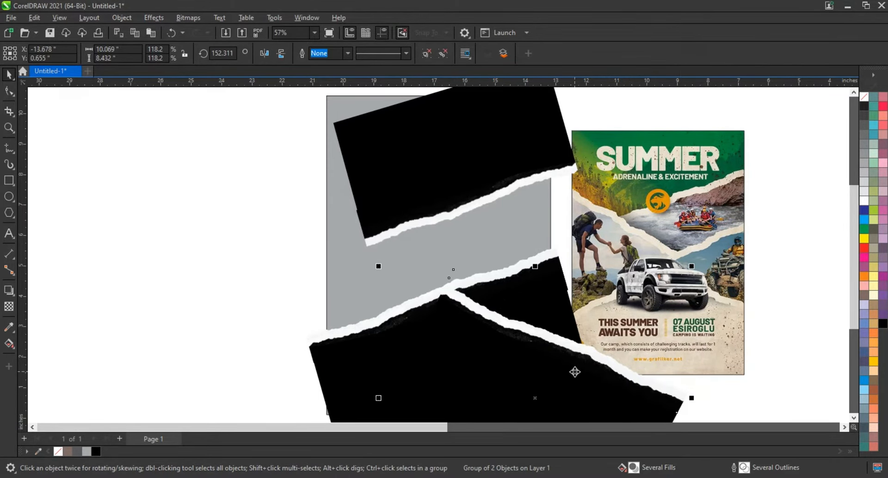
pyautogui.click(257, 289)
pyautogui.moveTo(348, 303); pyautogui.dragTo(362, 264)
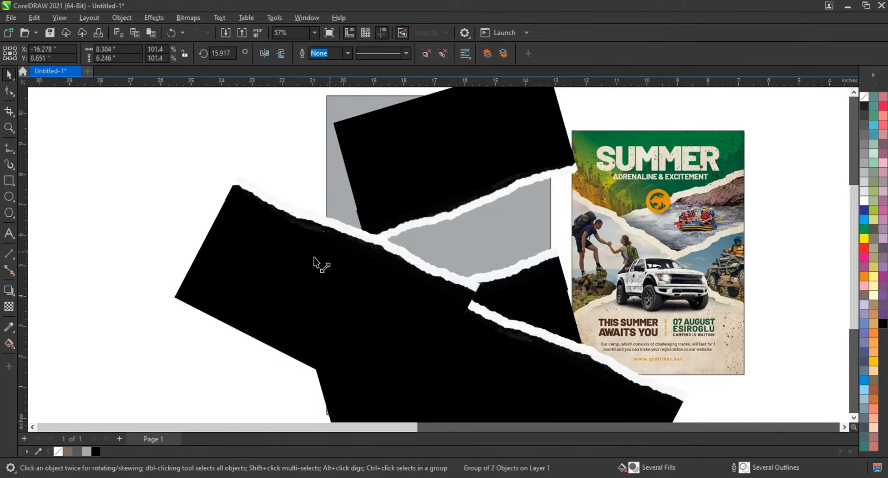
# - Shift the upper torn piece left and enlarge it to 113.3%, about 9.28 × 6.98 inches
pyautogui.moveTo(451, 182); pyautogui.dragTo(414, 175)
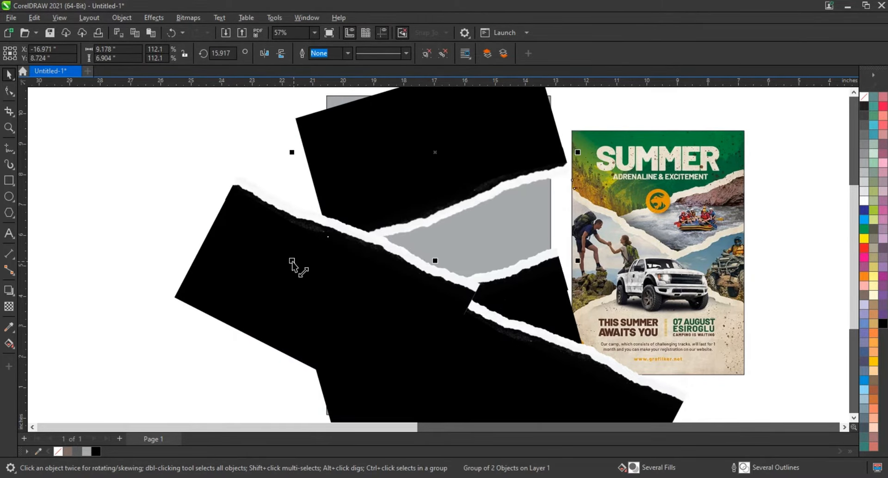
pyautogui.moveTo(292, 261); pyautogui.dragTo(288, 263)
# - Lower the left torn piece in the stacking order until the lower piece's white torn edge overlaps it
pyautogui.click(373, 302)
pyautogui.hotkey('shift', 'pagedown')
pyautogui.hotkey('ctrl', 'z')
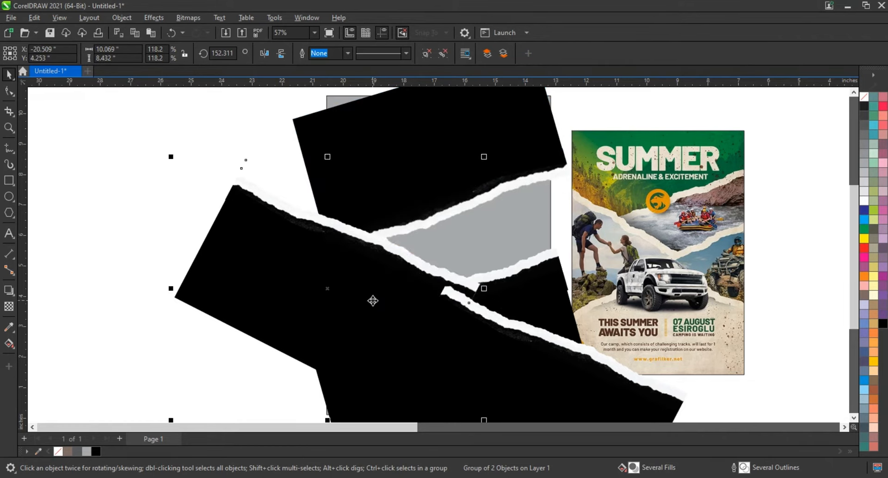
pyautogui.hotkey('ctrl', 'pagedown')
pyautogui.hotkey('ctrl', 'pagedown')
pyautogui.hotkey('ctrl', 'pageup')
# - Nudge the left torn piece about 0.12 inch left and 0.04 inch down to refine where the torn edges cross
pyautogui.press('Left')
pyautogui.press('Left')
pyautogui.press('Left')
pyautogui.press('Left')
pyautogui.press('Left')
pyautogui.press('Left')
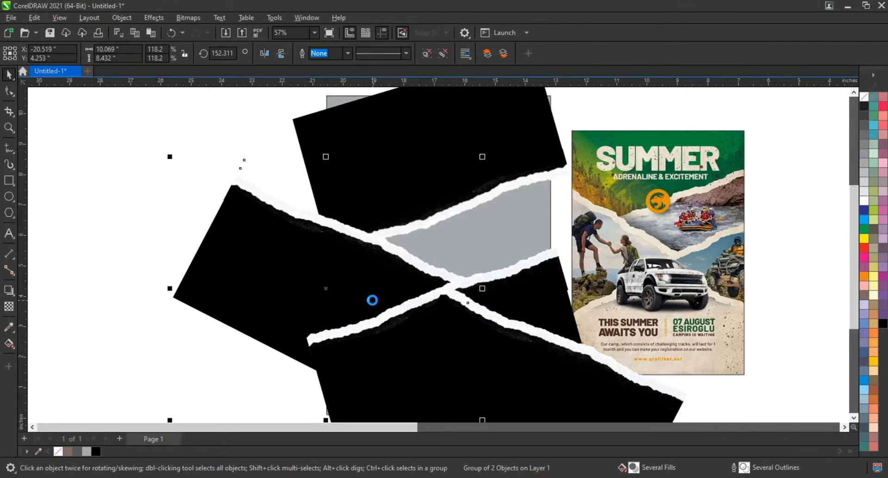
pyautogui.press('Down')
pyautogui.press('Down')
pyautogui.press('Down')
pyautogui.press('Down')
pyautogui.press('Down')
pyautogui.press('Down')
pyautogui.press('Down')
pyautogui.press('Down')
pyautogui.press('Down')
pyautogui.press('Down')
pyautogui.press('Down')
pyautogui.press('Down')
pyautogui.press('Down')
pyautogui.press('Left')
pyautogui.press('Left')
pyautogui.press('Left')
pyautogui.press('Left')
pyautogui.press('Left')
pyautogui.press('Left')
pyautogui.press('Left')
pyautogui.press('Left')
pyautogui.press('Left')
pyautogui.press('Left')
pyautogui.press('Left')
pyautogui.press('Left')
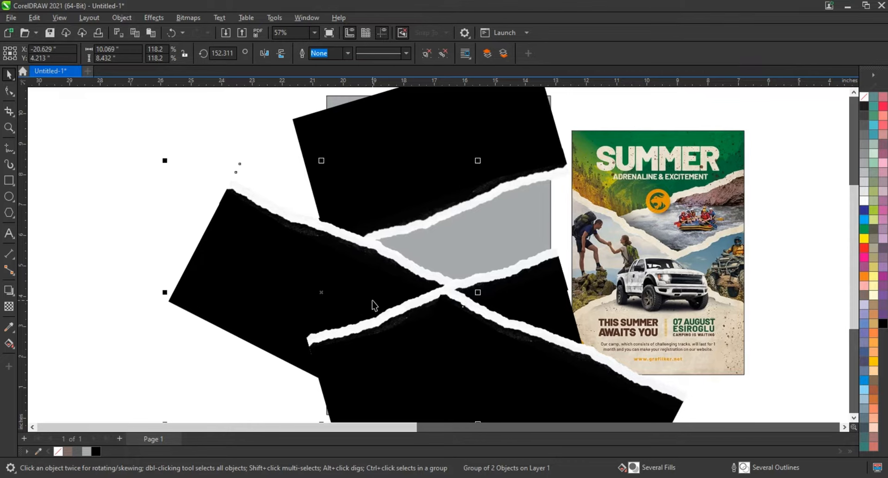
# - Pull the upper-left corner node of the upper piece's black shape upward to cover the page's upper-left corner
pyautogui.scroll(-1, 375, 305)
pyautogui.click(366, 182)
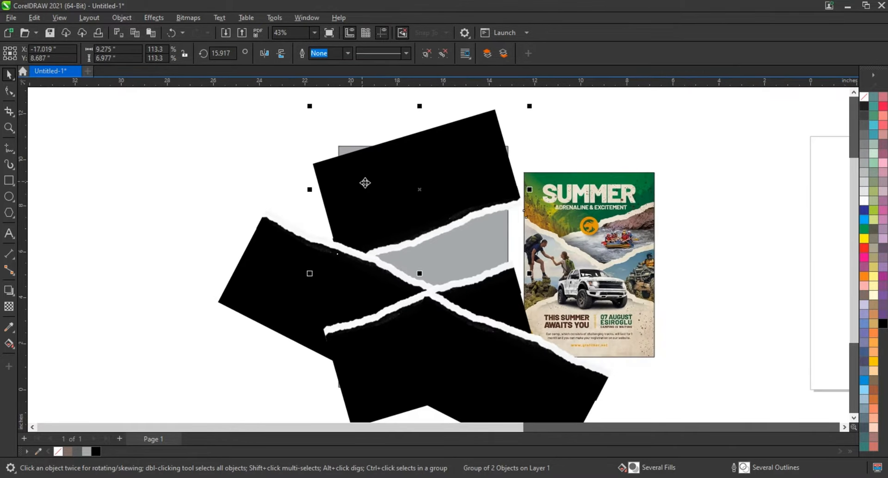
pyautogui.click(266, 117)
pyautogui.click(343, 175)
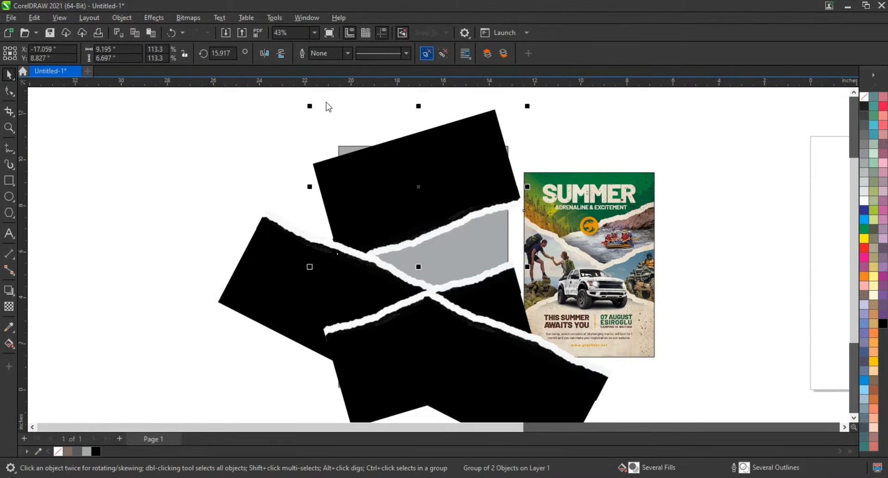
pyautogui.keyDown('ctrl'); pyautogui.click(340, 169); pyautogui.keyUp('ctrl')
pyautogui.click(9, 91)
pyautogui.moveTo(313, 164); pyautogui.dragTo(312, 143)
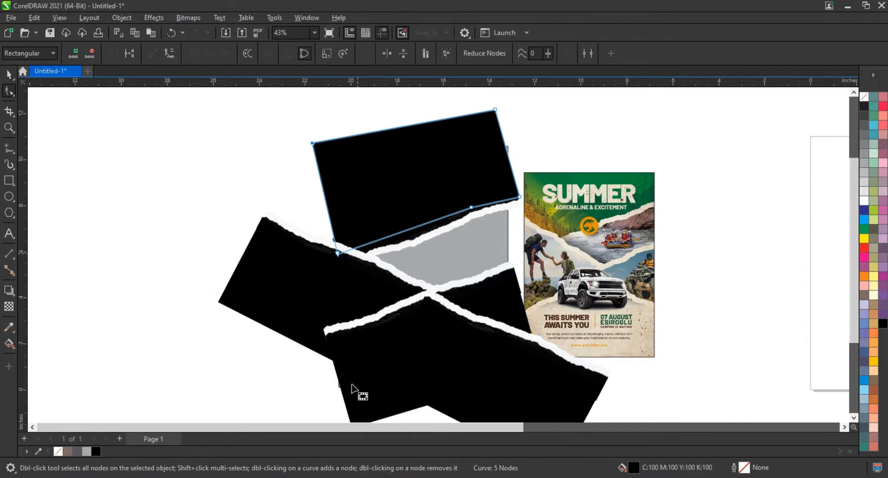
pyautogui.press('space')
# - Pull the lower-left corner node of the lower piece's black shape outward about 0.63 inch to cover the page's lower-left corner
pyautogui.scroll(-1, 241, 240)
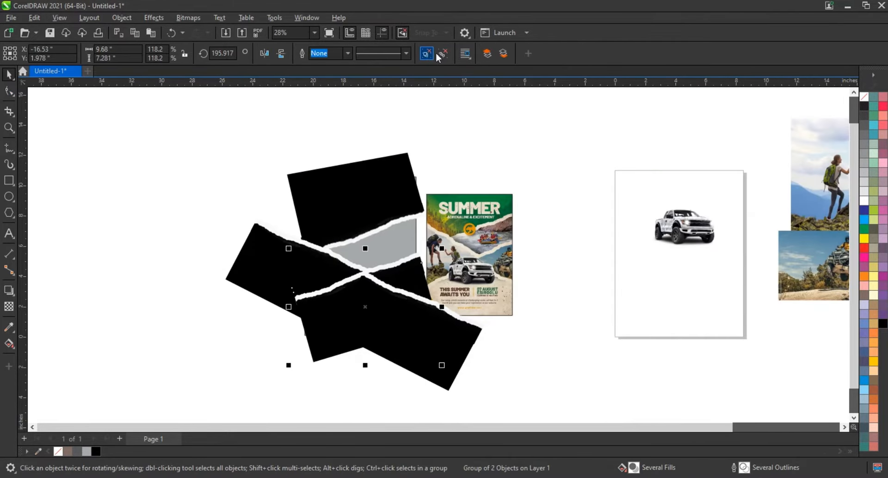
pyautogui.keyDown('ctrl'); pyautogui.click(326, 341); pyautogui.keyUp('ctrl')
pyautogui.press('F10')
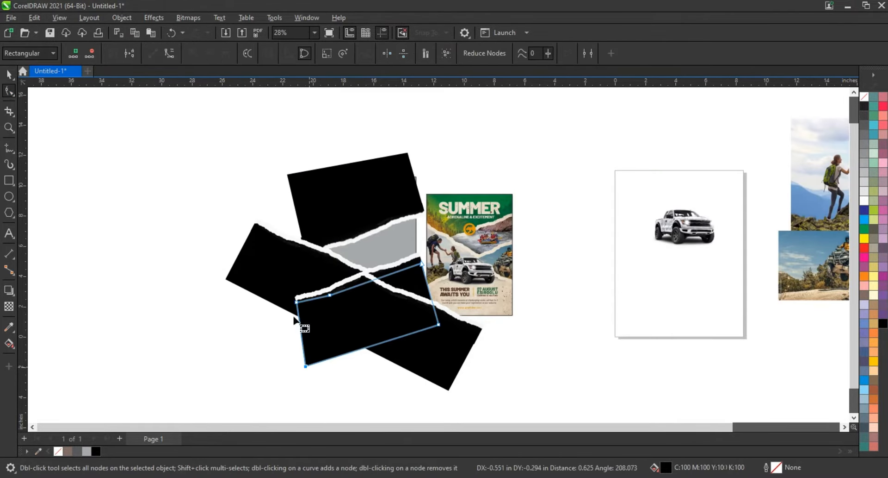
pyautogui.click(8, 74)
pyautogui.scroll(1, 234, 103)
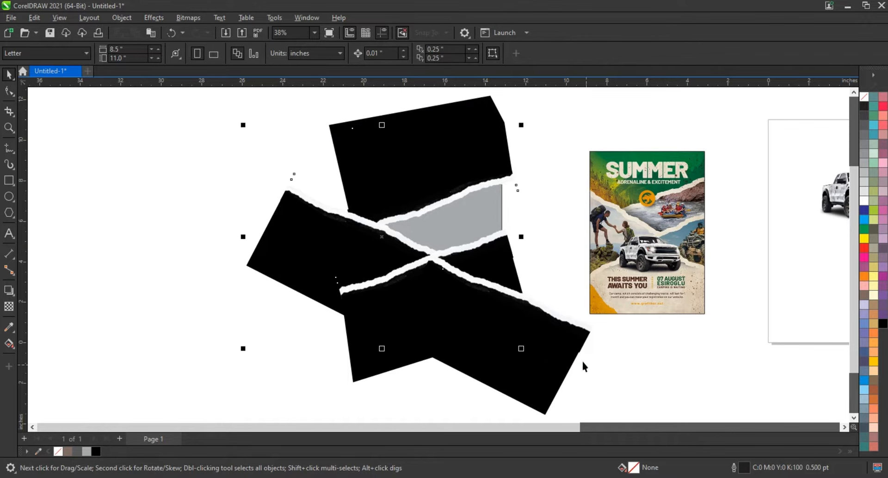
pyautogui.moveTo(639, 91); pyautogui.dragTo(227, 404)
pyautogui.press('Delete')
pyautogui.hotkey('ctrl', 'z')
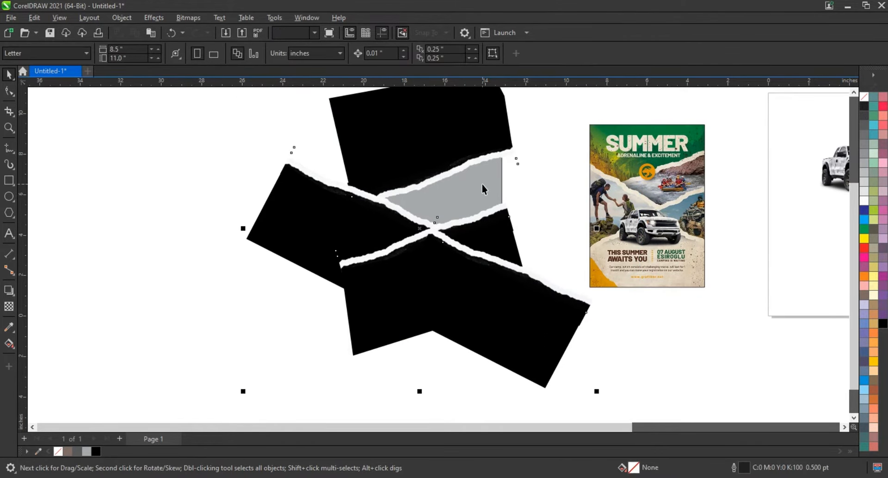
# - PowerClip the selected torn-paper pieces inside the gray page rectangle
pyautogui.rightClick(508, 142)
pyautogui.click(552, 289)
pyautogui.click(481, 194)
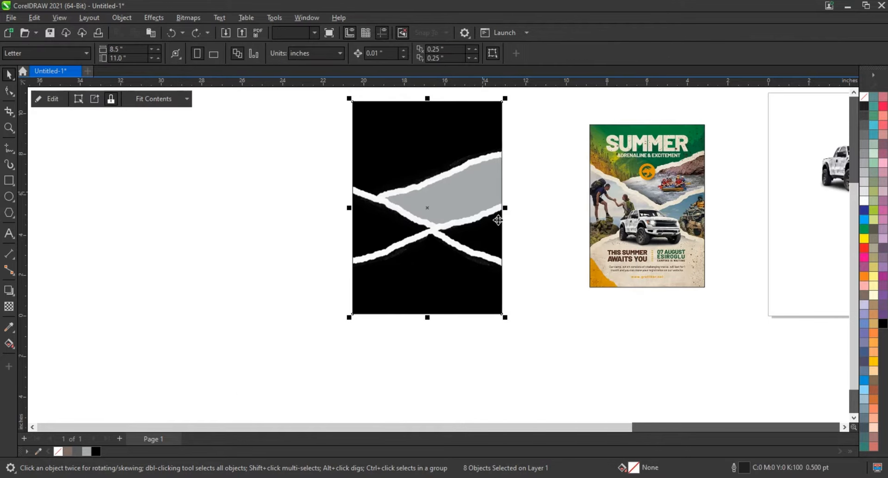
pyautogui.scroll(2, 402, 117)
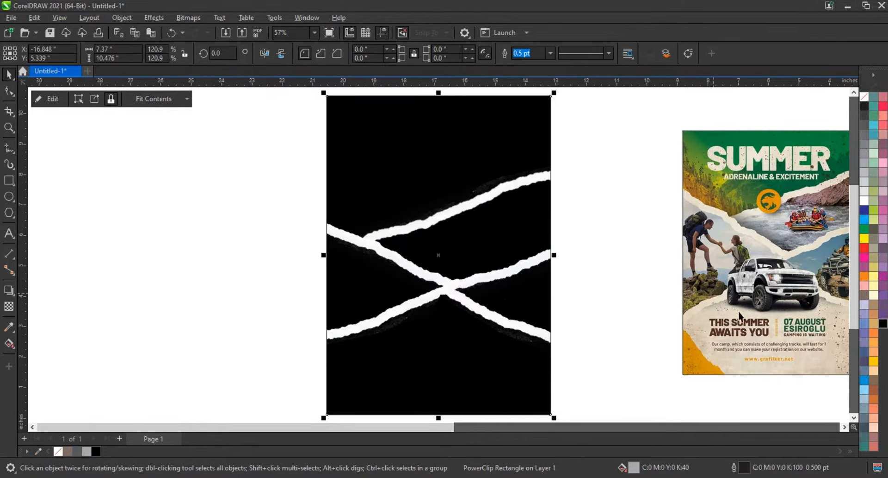
pyautogui.click(629, 314)
# - Move the hikers photo over the left side of the black page layout and bring it to the front
pyautogui.scroll(-1, 422, 297)
pyautogui.scroll(-4, 423, 297)
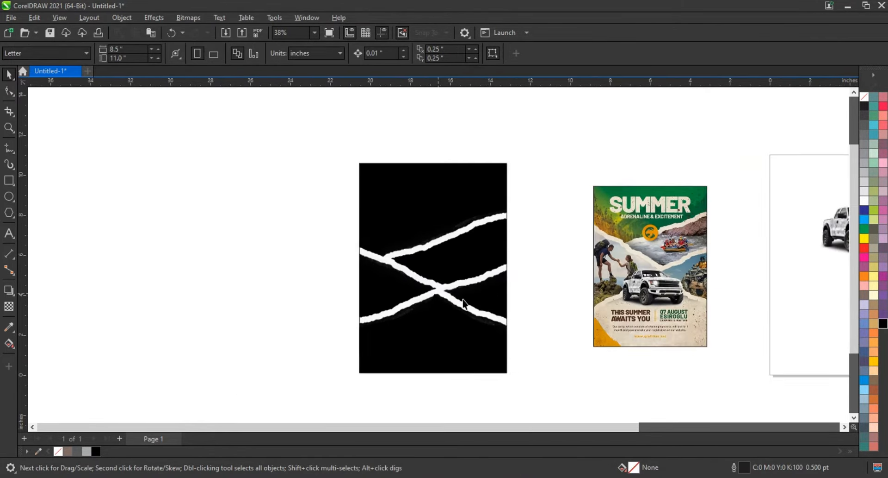
pyautogui.moveTo(812, 214); pyautogui.dragTo(328, 296)
pyautogui.scroll(4, 436, 272)
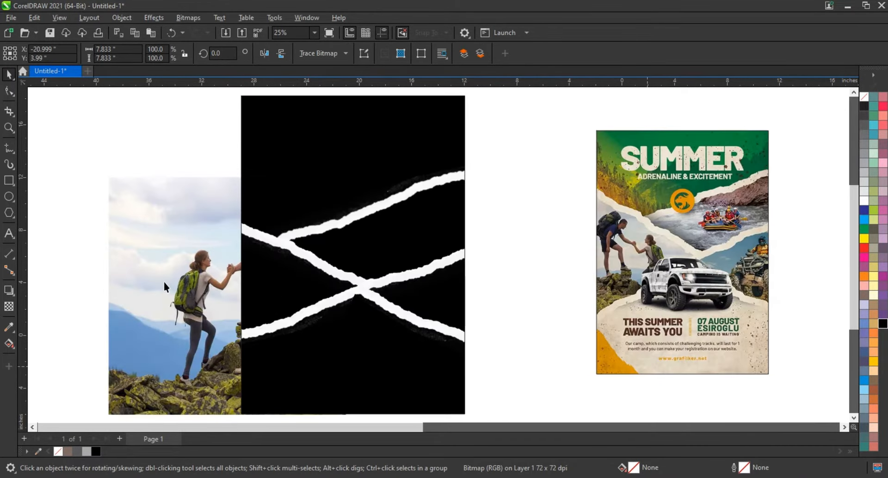
pyautogui.hotkey('ctrl', 'Home')
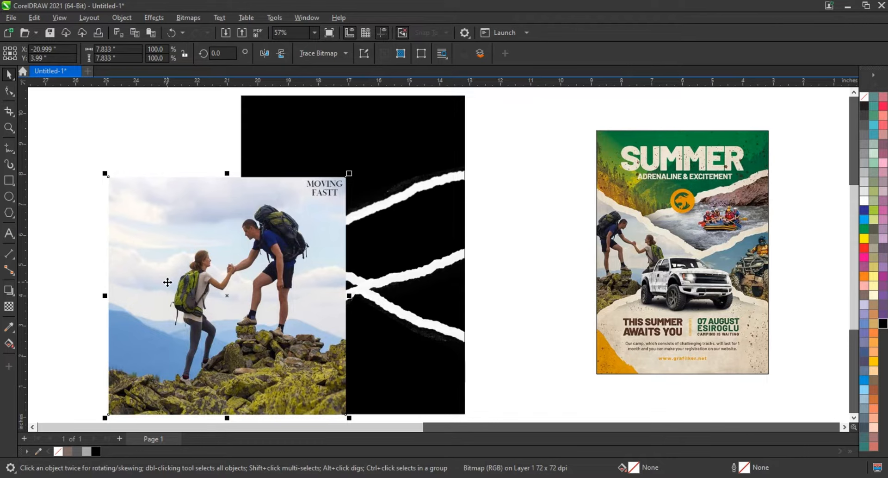
# - Apply transparency to the hikers photo with the merge mode set to Screen
pyautogui.click(13, 309)
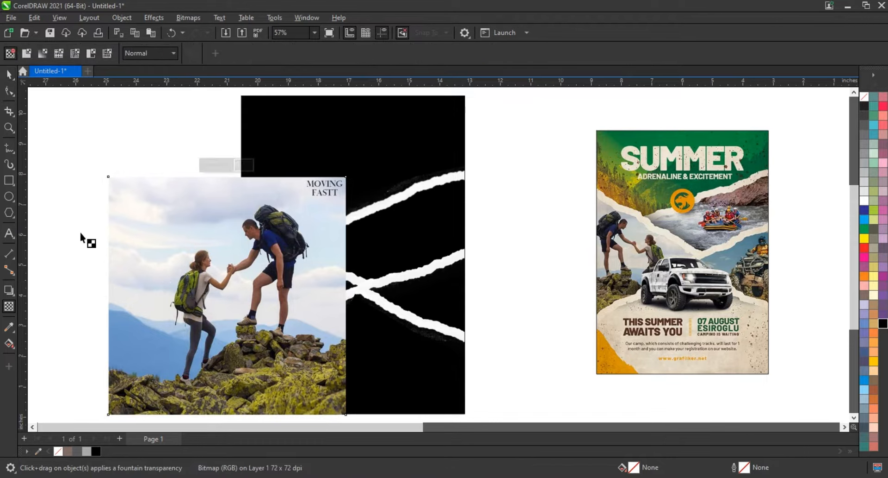
pyautogui.click(156, 54)
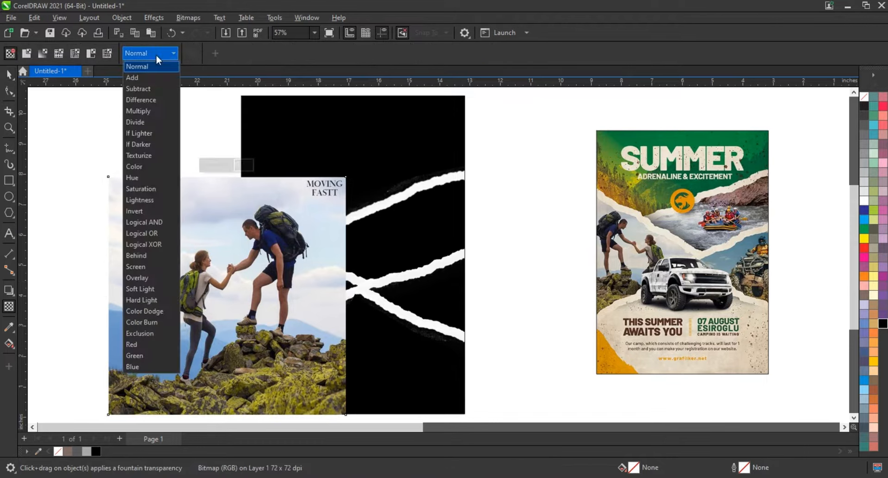
pyautogui.click(140, 262)
pyautogui.click(6, 75)
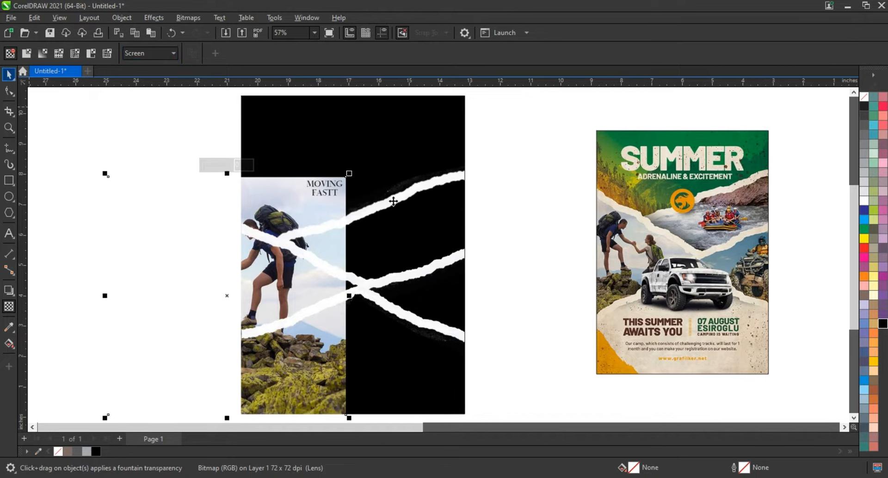
# - Mirror the hikers photo horizontally and scale it to about 4.39 inches wide over the left opening between the torn edges
pyautogui.moveTo(350, 176); pyautogui.dragTo(347, 200)
pyautogui.moveTo(290, 279); pyautogui.dragTo(314, 284)
pyautogui.click(264, 53)
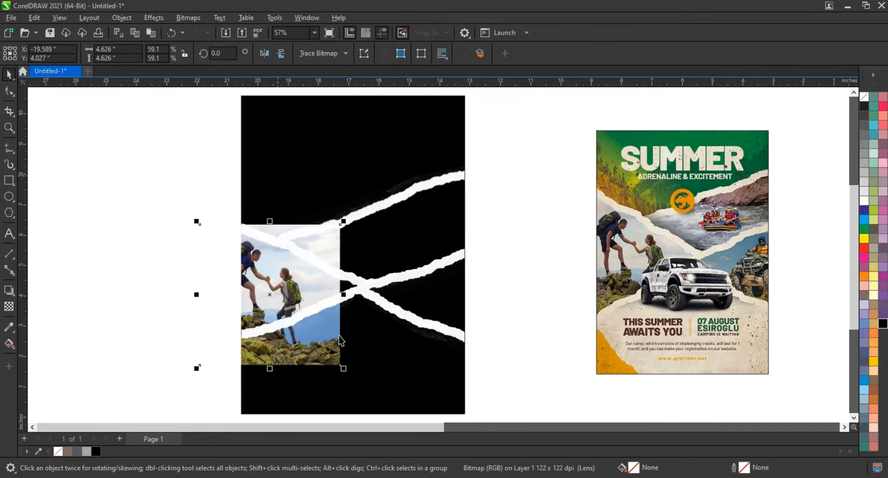
pyautogui.moveTo(315, 326); pyautogui.dragTo(329, 327)
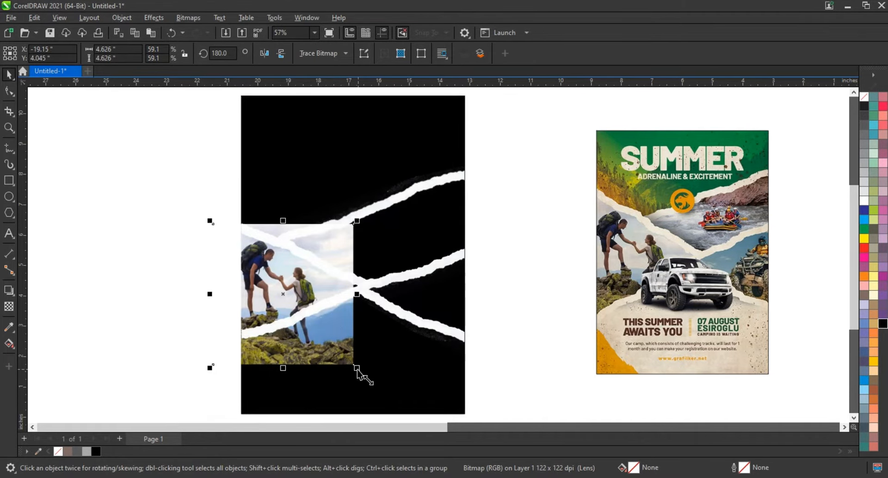
pyautogui.moveTo(357, 368); pyautogui.dragTo(323, 340)
pyautogui.moveTo(221, 230); pyautogui.dragTo(218, 224)
# - Reshape the hikers photo's outline by its nodes so it stays within the torn edges of the left opening
pyautogui.click(9, 91)
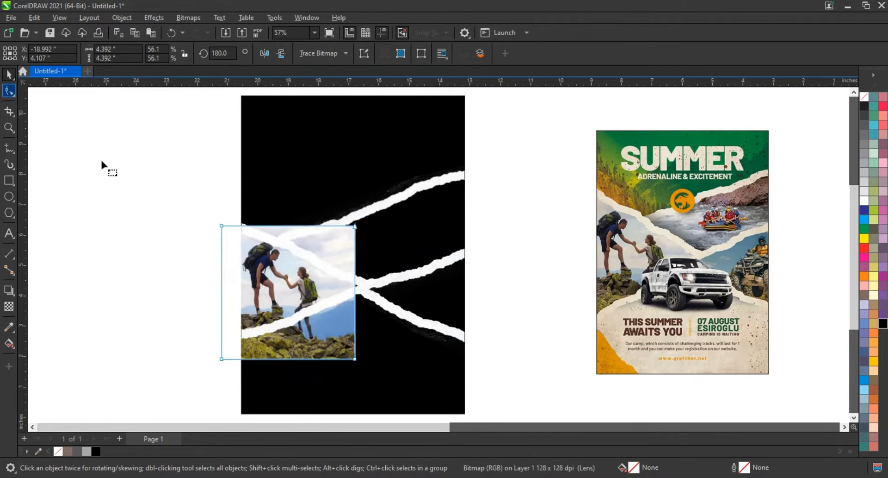
pyautogui.press('F10')
pyautogui.moveTo(355, 226); pyautogui.dragTo(357, 293)
pyautogui.moveTo(221, 357); pyautogui.dragTo(230, 341)
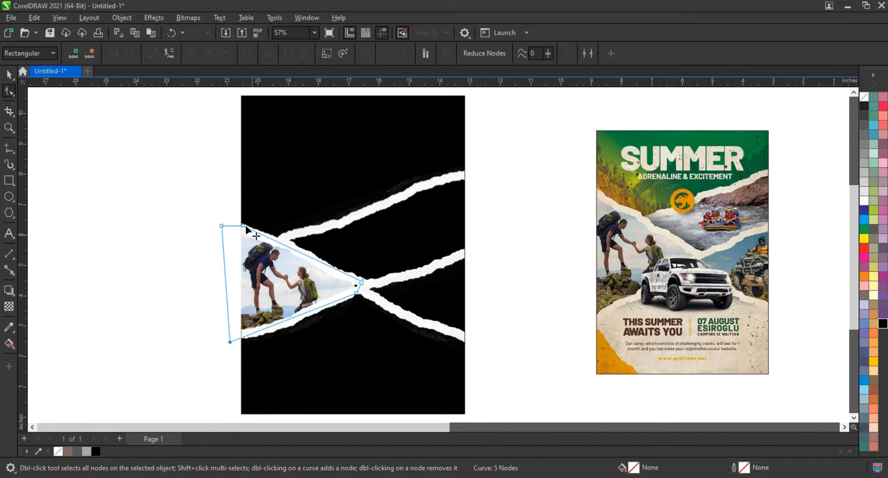
pyautogui.moveTo(244, 226); pyautogui.dragTo(270, 226)
pyautogui.click(9, 77)
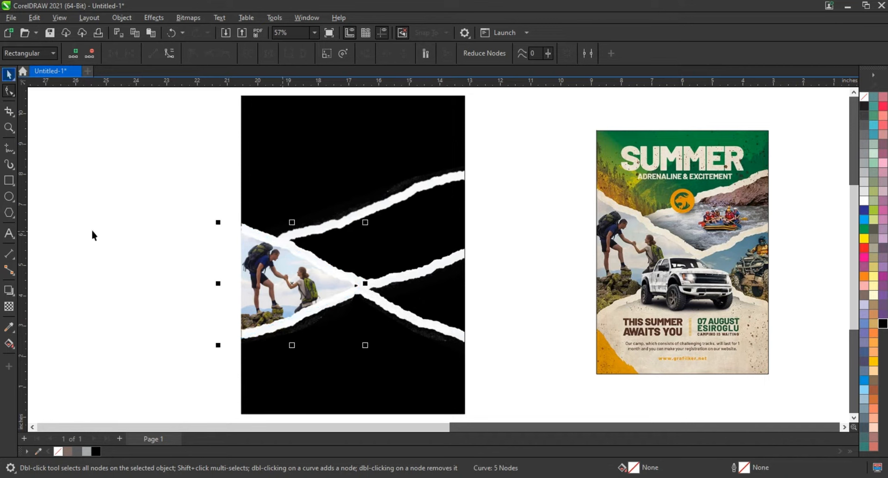
pyautogui.click(92, 230)
# - Stretch the hikers photo to about 4.85 inches wide so it fills the left opening
pyautogui.click(296, 288)
pyautogui.moveTo(365, 283); pyautogui.dragTo(368, 283)
pyautogui.click(176, 299)
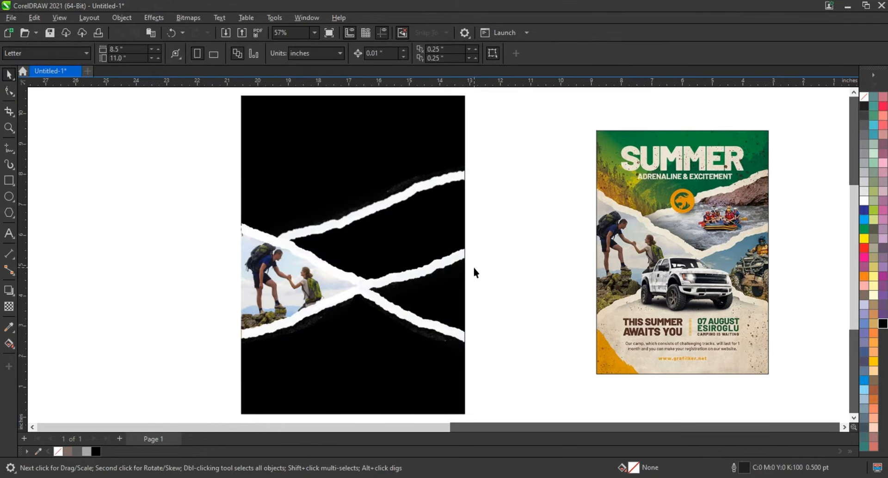
pyautogui.moveTo(220, 283); pyautogui.dragTo(216, 282)
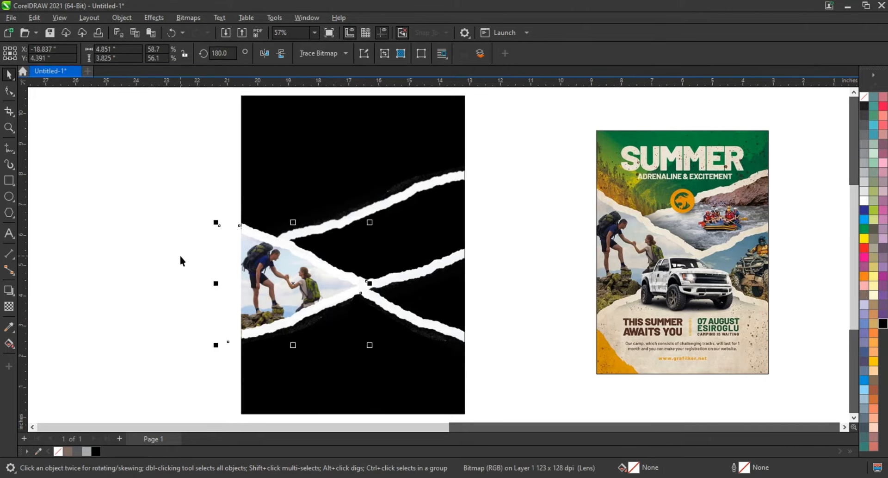
pyautogui.click(180, 258)
# - Move the quad bike photo over the lower right of the black layout and bring it to the front
pyautogui.scroll(-1, 320, 260)
pyautogui.click(846, 426)
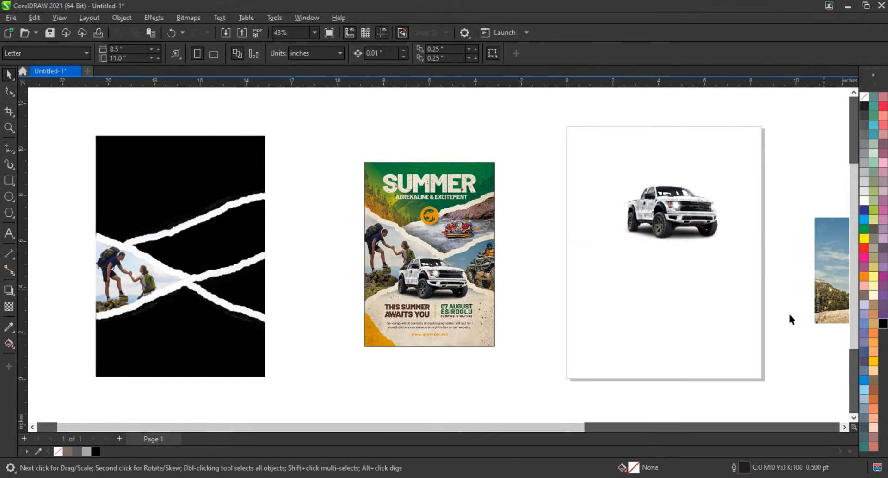
pyautogui.moveTo(832, 300); pyautogui.dragTo(585, 367)
pyautogui.moveTo(664, 357); pyautogui.dragTo(264, 288)
pyautogui.hotkey('shift', 'pageup')
# - Set the quad bike photo's transparency merge mode to Screen
pyautogui.click(9, 305)
pyautogui.click(152, 53)
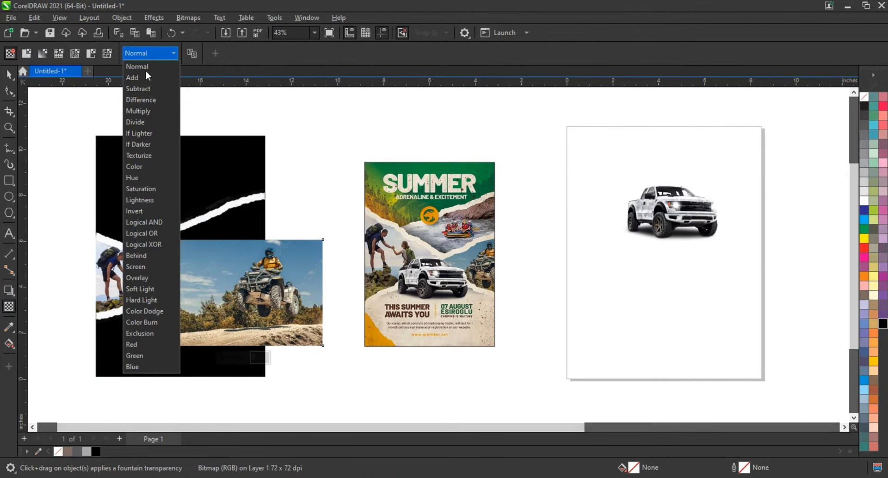
pyautogui.click(141, 266)
# - Scale the quad bike photo to about 4.91 inches wide and position it over the right opening between the torn edges
pyautogui.moveTo(326, 350); pyautogui.dragTo(297, 329)
pyautogui.moveTo(272, 289); pyautogui.dragTo(267, 287)
pyautogui.hotkey('shift', 'F2')
pyautogui.moveTo(533, 372); pyautogui.dragTo(560, 389)
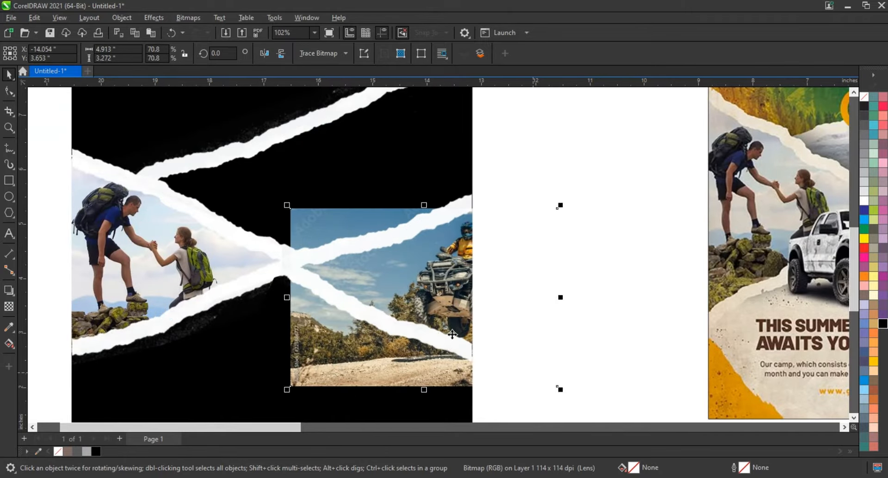
pyautogui.moveTo(435, 327); pyautogui.dragTo(426, 323)
pyautogui.click(427, 322)
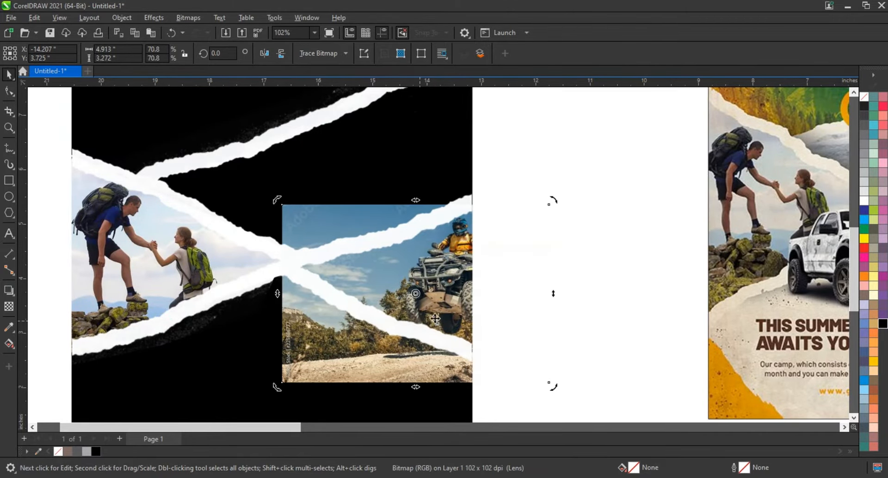
# - Reshape the quad bike photo's outline with added nodes so it follows the torn edges above and below the right opening
pyautogui.press('F10')
pyautogui.click(457, 205)
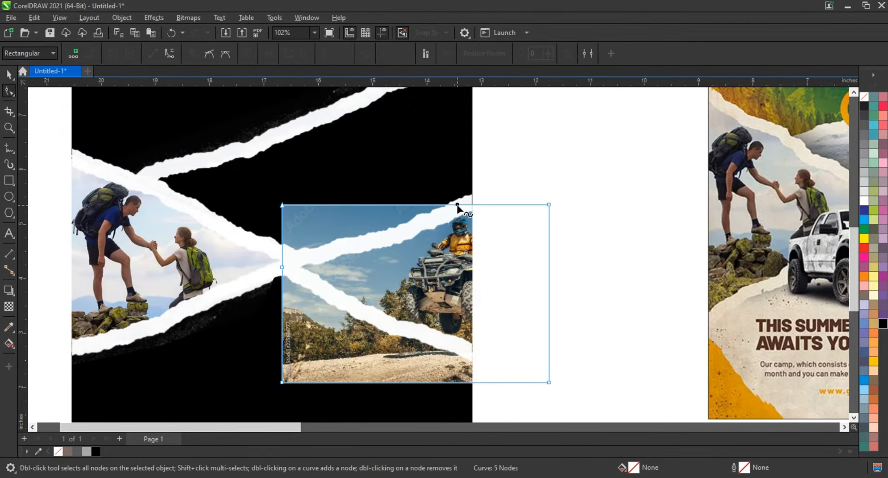
pyautogui.moveTo(282, 204); pyautogui.dragTo(382, 241)
pyautogui.doubleClick(484, 382)
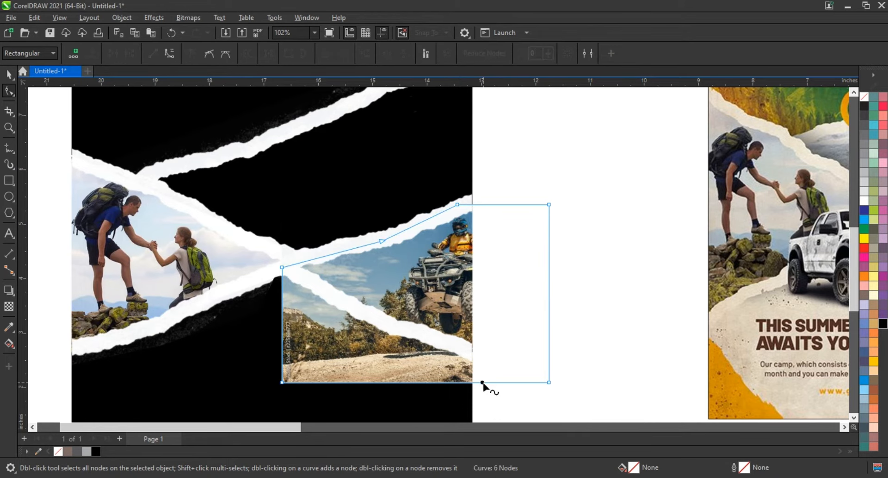
pyautogui.moveTo(484, 383); pyautogui.dragTo(485, 357)
pyautogui.moveTo(282, 383); pyautogui.dragTo(374, 319)
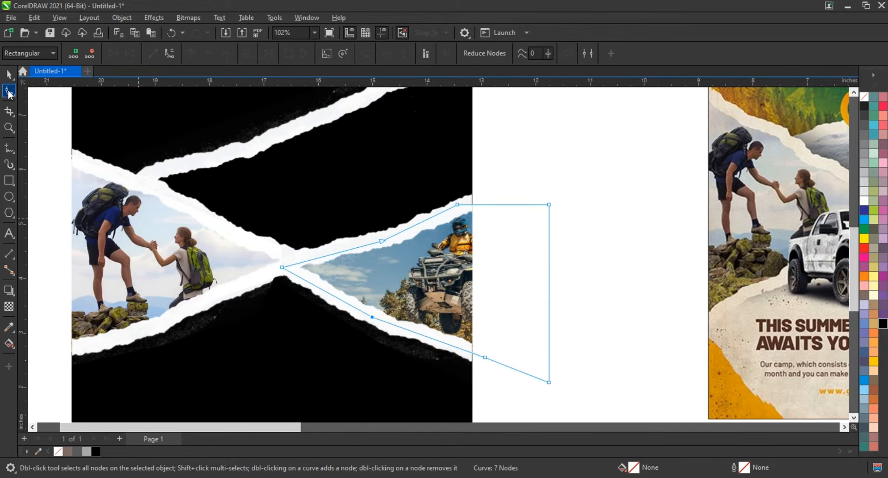
pyautogui.click(9, 75)
pyautogui.scroll(-2, 181, 270)
pyautogui.click(398, 315)
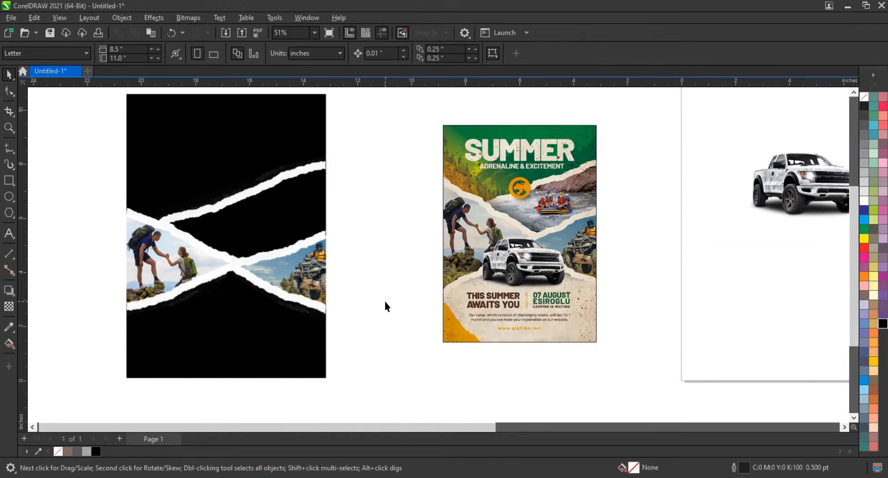
# - Place the rafting photo in front over the upper-right opening of the layout, mirrored horizontally and scaled to 75%
pyautogui.scroll(-2, 447, 317)
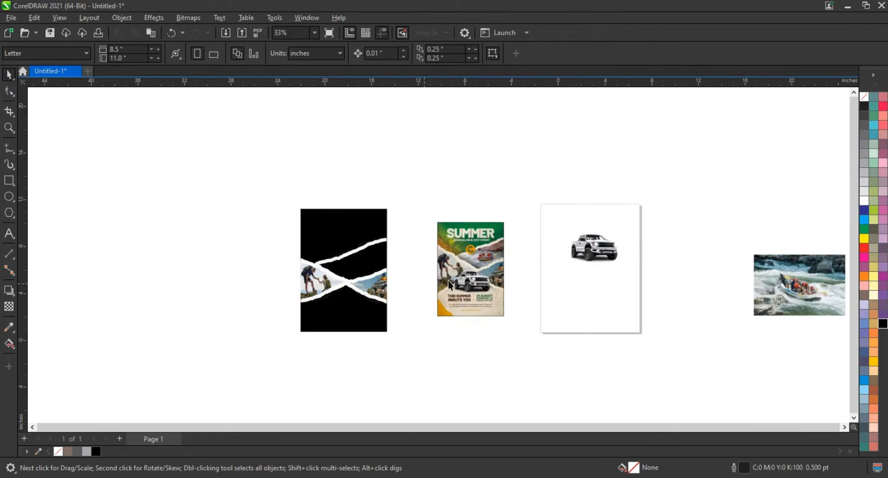
pyautogui.click(379, 280)
pyautogui.moveTo(377, 277); pyautogui.dragTo(352, 273)
pyautogui.hotkey('shift', 'F2')
pyautogui.hotkey('shift', 'pageup')
pyautogui.scroll(-1, 428, 287)
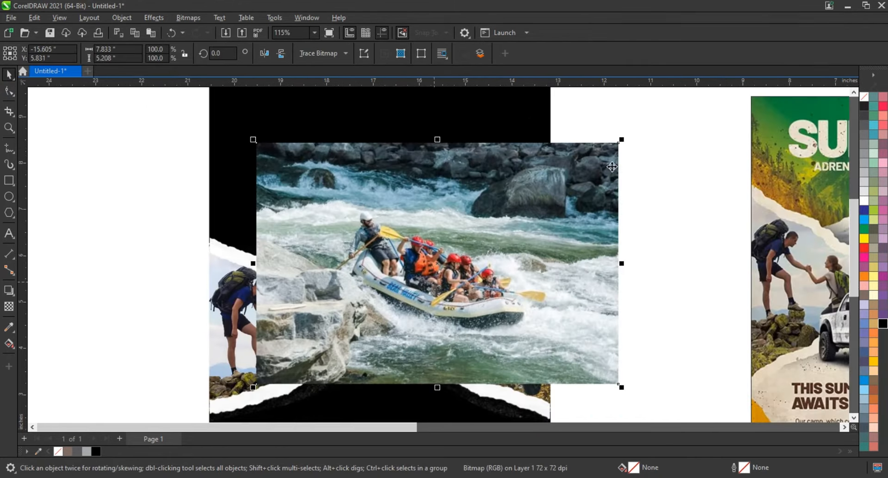
pyautogui.moveTo(623, 139); pyautogui.dragTo(298, 170)
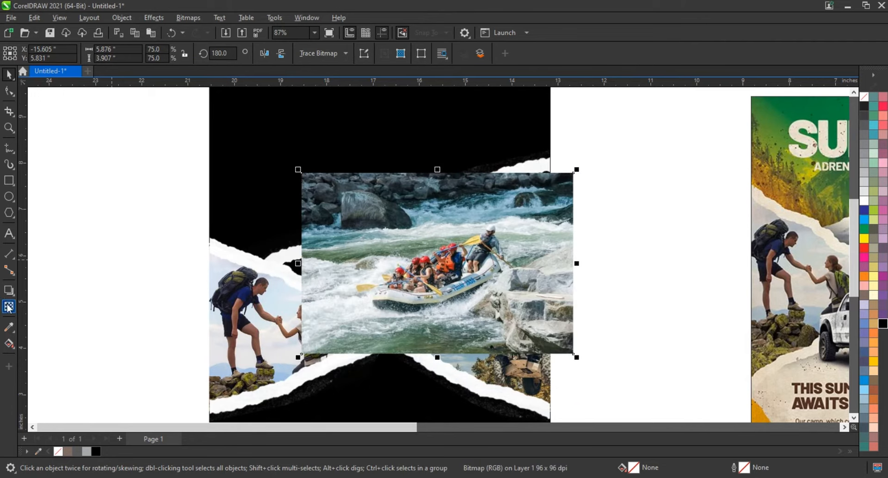
# - Set the rafting photo's transparency merge mode to Screen and enlarge the photo to 84%
pyautogui.click(8, 306)
pyautogui.click(150, 52)
pyautogui.click(140, 267)
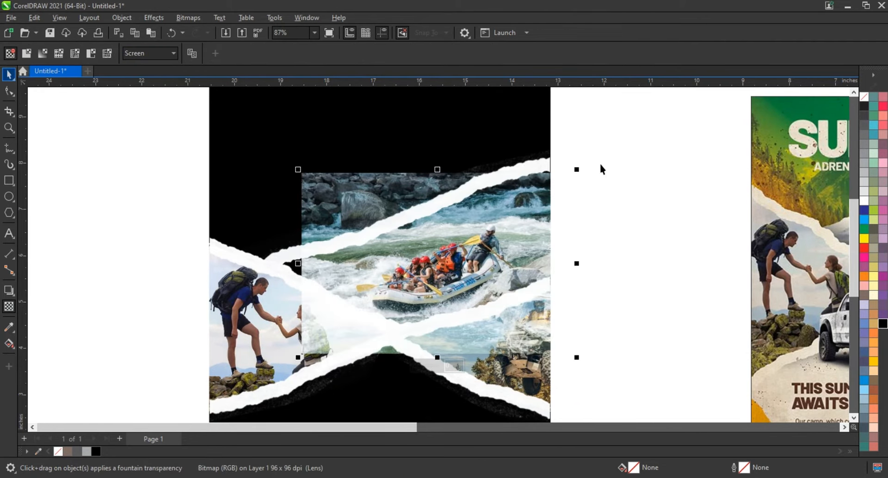
pyautogui.press('space')
pyautogui.moveTo(576, 169); pyautogui.dragTo(589, 156)
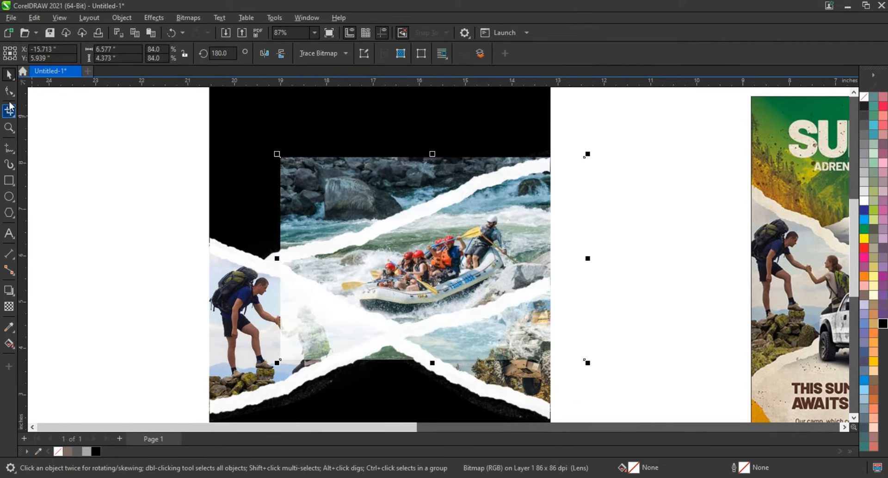
# - Reshape the rafting photo's upper outline with added nodes so it follows the upper torn edge
pyautogui.click(8, 91)
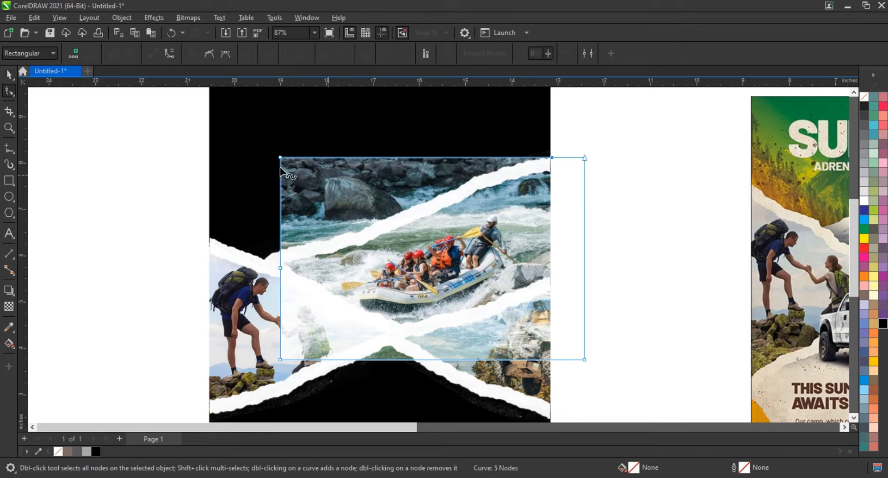
pyautogui.moveTo(280, 157); pyautogui.dragTo(420, 207)
pyautogui.doubleClick(307, 256)
pyautogui.moveTo(306, 256); pyautogui.dragTo(285, 254)
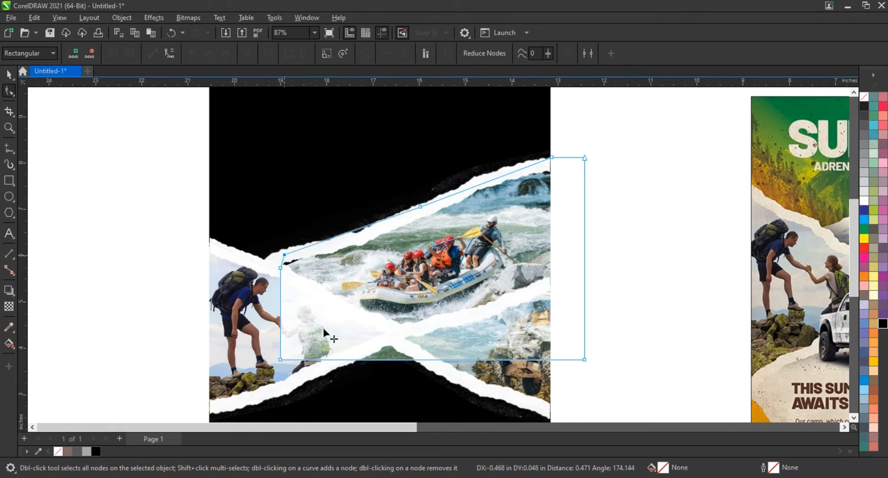
# - Reshape the rafting photo's lower outline with added nodes to clear it off the hikers and quad bike photos
pyautogui.doubleClick(424, 360)
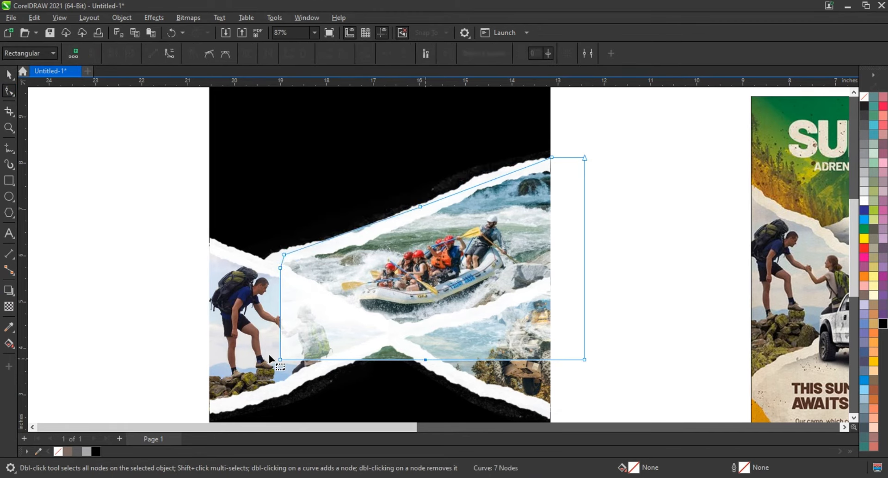
pyautogui.doubleClick(446, 360)
pyautogui.moveTo(446, 359); pyautogui.dragTo(401, 333)
pyautogui.moveTo(585, 359); pyautogui.dragTo(586, 272)
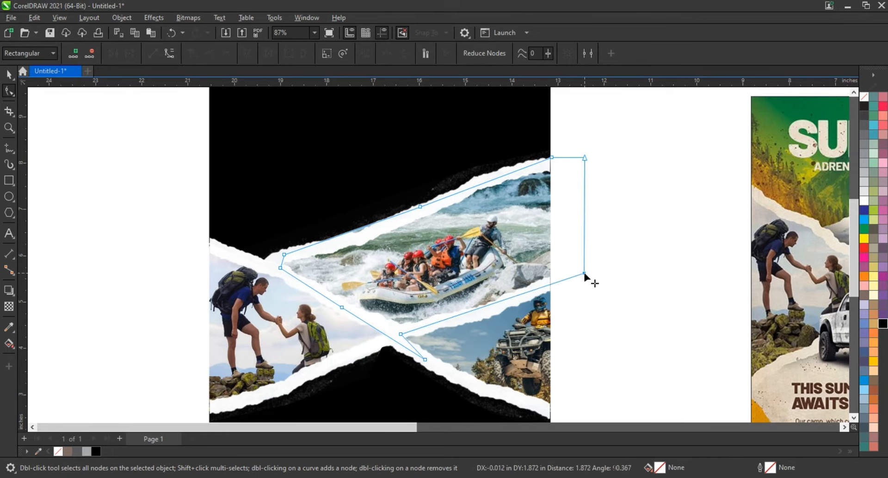
pyautogui.click(9, 75)
pyautogui.click(246, 196)
# - Add a node on the rafting photo's upper outline and lower it about 0.18 inch to sit within the torn edge
pyautogui.scroll(-1, 159, 239)
pyautogui.click(159, 239)
pyautogui.click(393, 252)
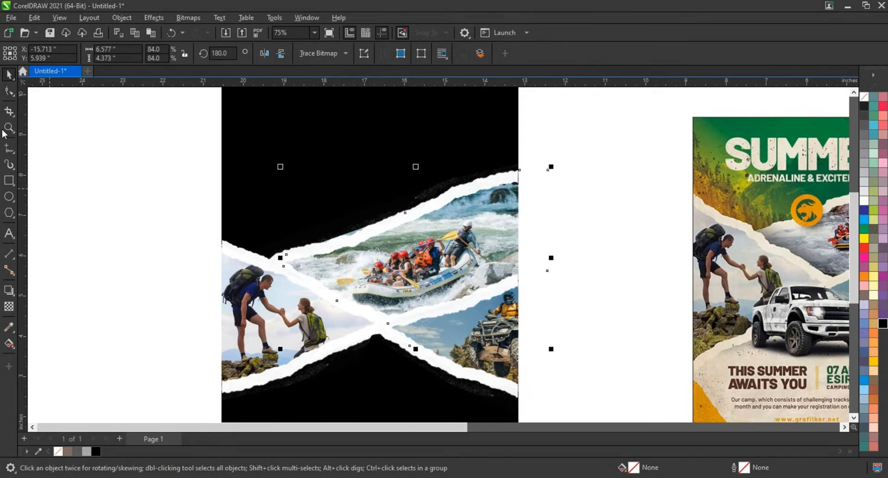
pyautogui.click(9, 91)
pyautogui.doubleClick(352, 231)
pyautogui.moveTo(353, 232); pyautogui.dragTo(353, 239)
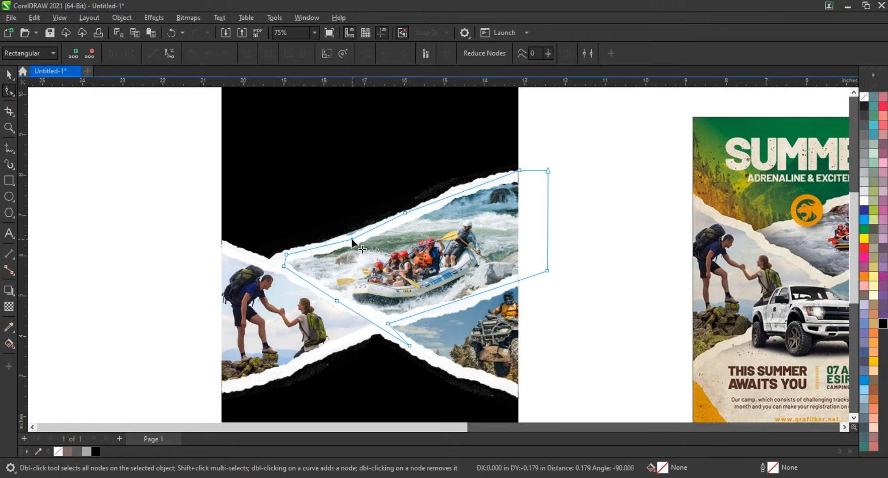
pyautogui.click(9, 75)
pyautogui.click(198, 276)
pyautogui.scroll(-2, 198, 276)
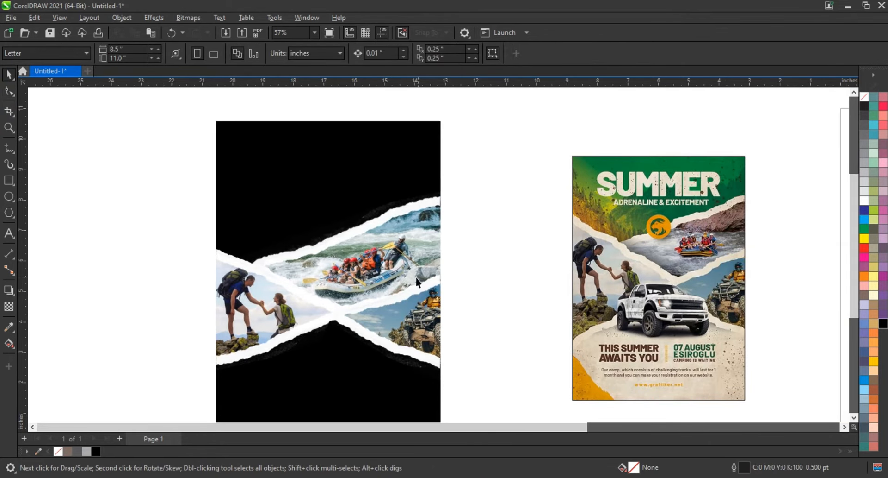
# - Paste the forest trail photo with the bicycle and move it over the black area above the torn edge
pyautogui.scroll(-4, 507, 304)
pyautogui.moveTo(292, 179); pyautogui.dragTo(657, 398)
pyautogui.hotkey('shift', 'F2')
pyautogui.click(576, 384)
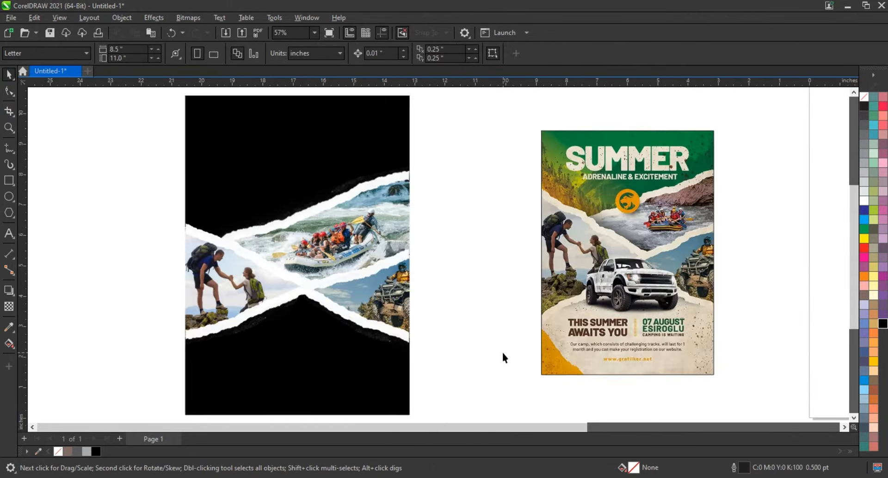
pyautogui.hotkey('ctrl', 'v')
pyautogui.moveTo(600, 258); pyautogui.dragTo(293, 198)
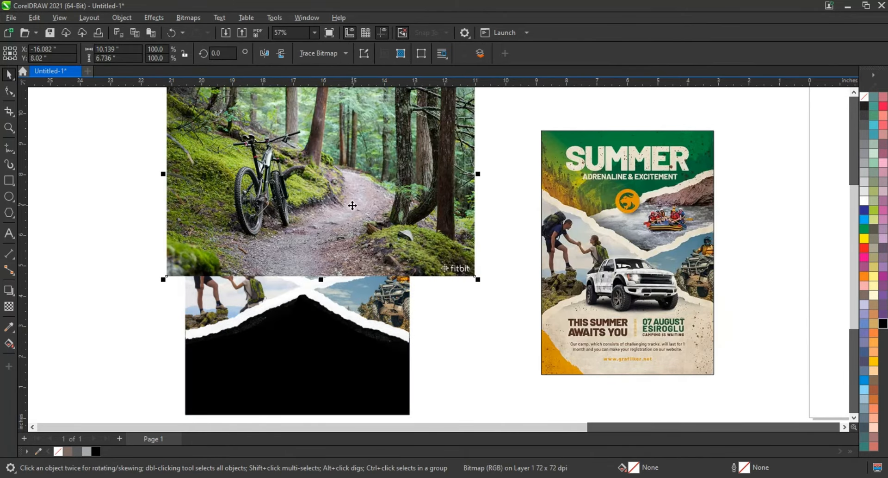
# - Set the forest bicycle photo's transparency merge mode to Screen and scale the photo down to 83.3%
pyautogui.click(137, 56)
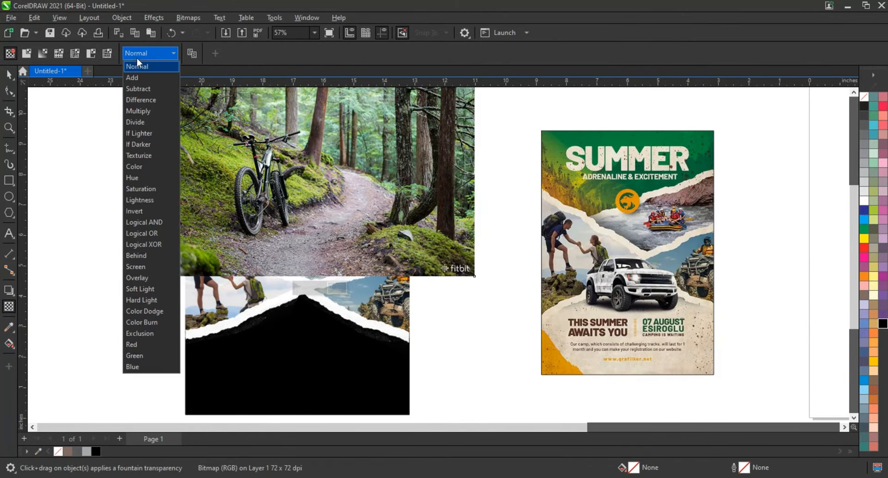
pyautogui.click(141, 266)
pyautogui.press('space')
pyautogui.moveTo(472, 277); pyautogui.dragTo(415, 214)
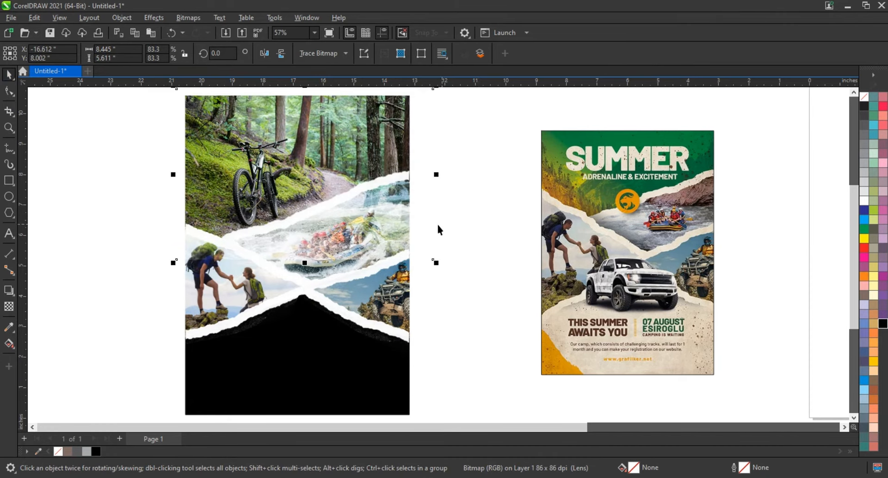
# - Reshape the forest photo's lower outline with added nodes so it follows the torn edge and clears the rafting and hikers photos
pyautogui.press('F10')
pyautogui.click(224, 259)
pyautogui.moveTo(432, 259); pyautogui.dragTo(426, 168)
pyautogui.doubleClick(367, 187)
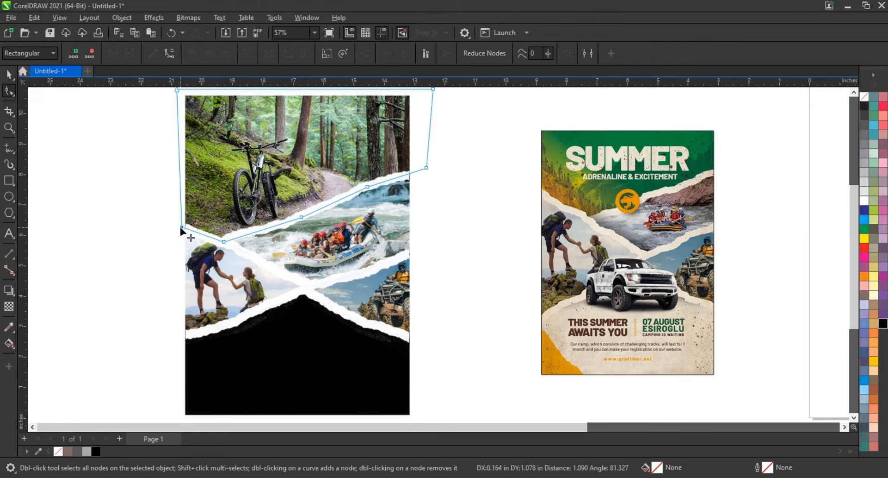
pyautogui.click(9, 74)
# - Paste the brown paper texture image beside the poster
pyautogui.scroll(-1, 187, 283)
pyautogui.moveTo(107, 105); pyautogui.dragTo(396, 360)
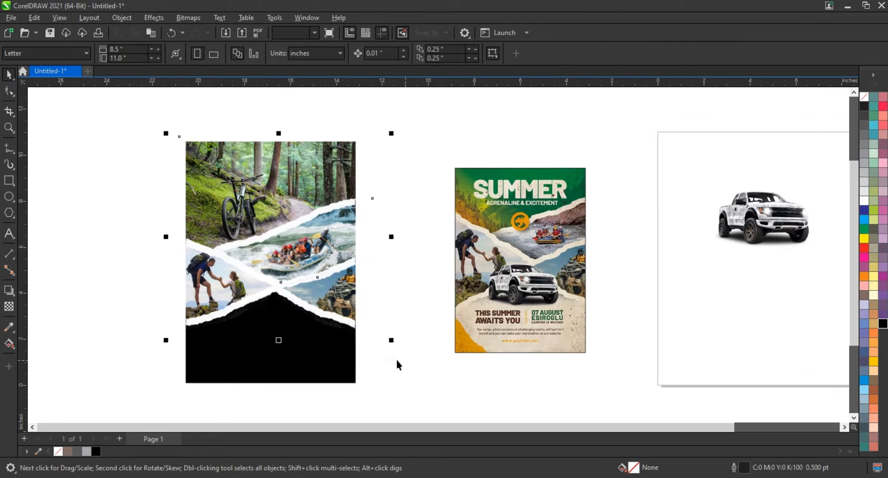
pyautogui.click(341, 360)
pyautogui.click(382, 382)
pyautogui.hotkey('ctrl', 'v')
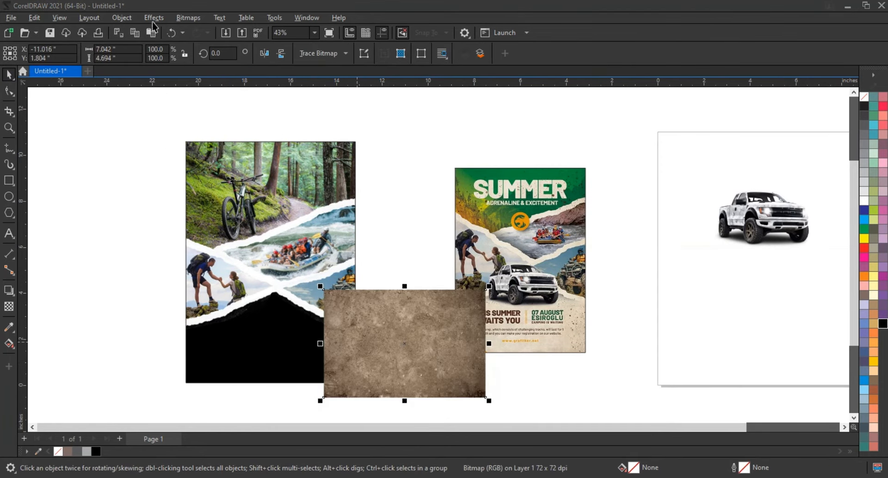
# - Lighten the brown paper texture with Brightness/Contrast/Intensity at brightness 32, contrast 18 and intensity -3
pyautogui.click(155, 19)
pyautogui.click(156, 18)
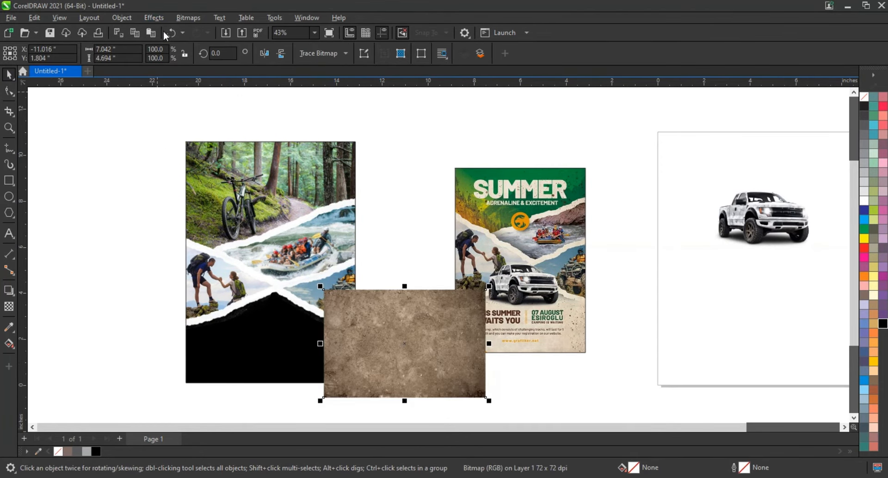
pyautogui.click(155, 19)
pyautogui.moveTo(185, 60)
pyautogui.click(448, 234)
pyautogui.click(155, 18)
pyautogui.click(296, 147)
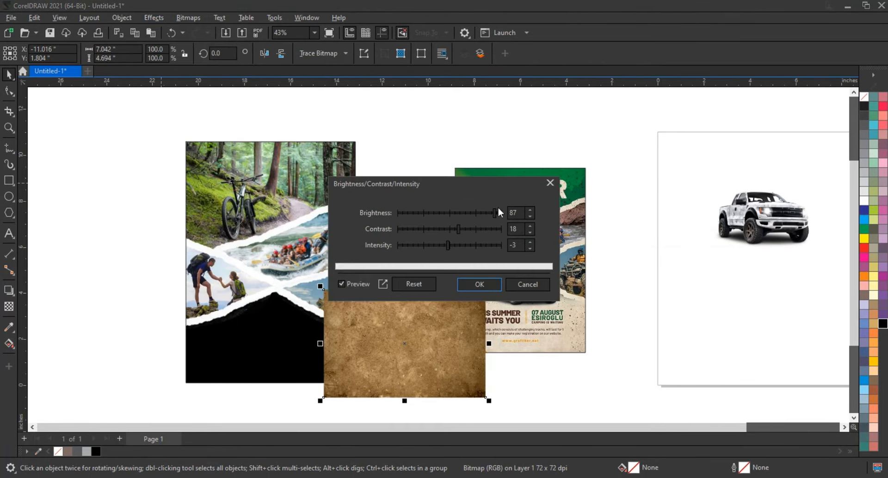
pyautogui.moveTo(384, 181); pyautogui.dragTo(497, 181)
pyautogui.moveTo(589, 210); pyautogui.dragTo(578, 214)
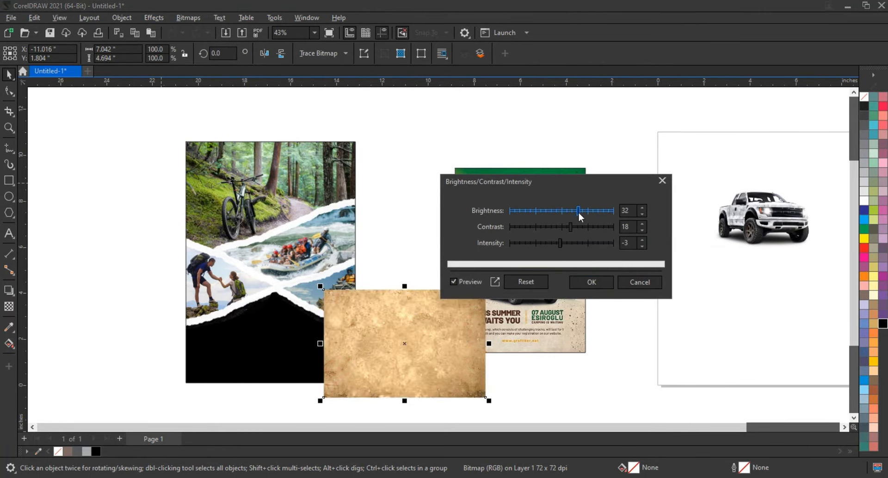
pyautogui.click(591, 281)
# - Enlarge the paper texture across the poster's lower black area and set its transparency merge mode to Screen
pyautogui.moveTo(425, 371); pyautogui.dragTo(287, 360)
pyautogui.moveTo(357, 278); pyautogui.dragTo(363, 266)
pyautogui.click(9, 307)
pyautogui.click(150, 53)
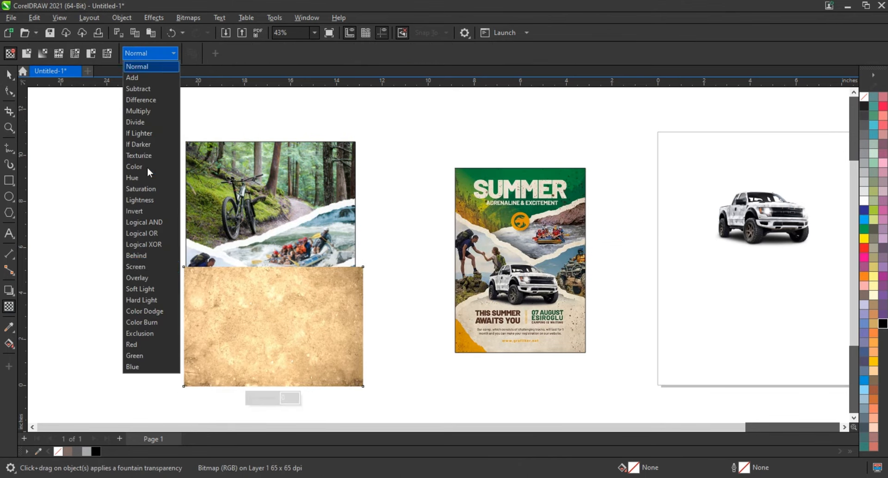
pyautogui.click(136, 267)
# - Try the Overlay merge mode on the paper texture and undo it
pyautogui.click(151, 53)
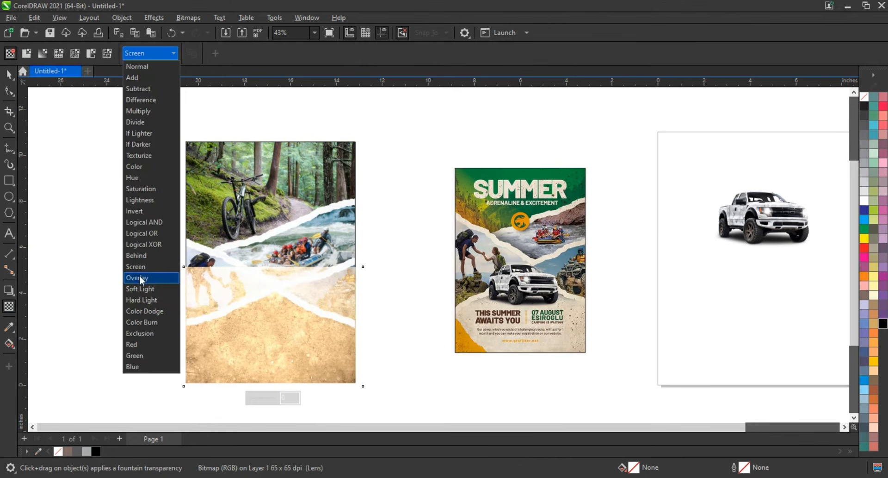
pyautogui.click(139, 276)
pyautogui.hotkey('ctrl', 'z')
# - Reshape the paper texture's upper outline into a peak with added nodes so it follows the lower torn edges
pyautogui.click(9, 75)
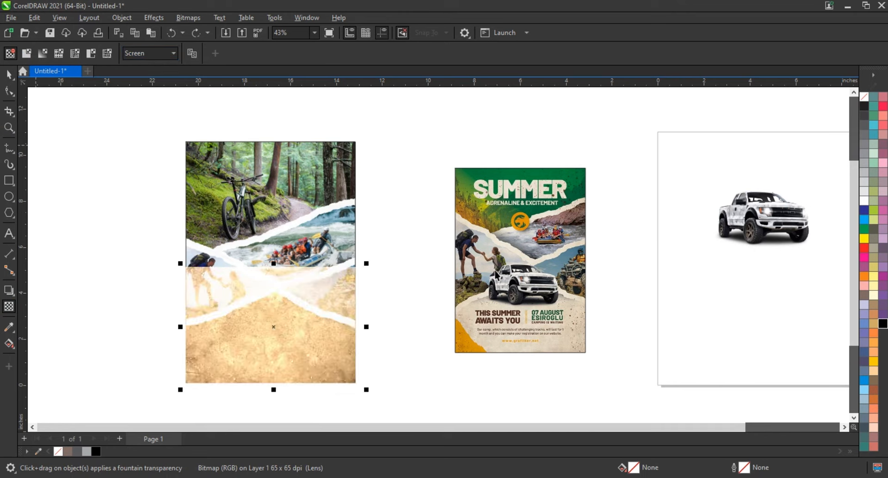
pyautogui.click(9, 90)
pyautogui.doubleClick(278, 267)
pyautogui.moveTo(278, 266); pyautogui.dragTo(278, 288)
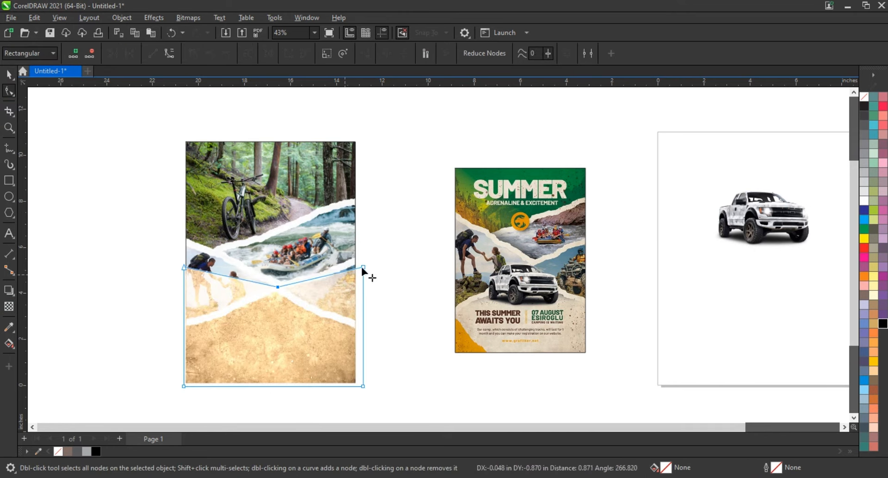
pyautogui.moveTo(364, 267); pyautogui.dragTo(357, 326)
pyautogui.doubleClick(318, 309)
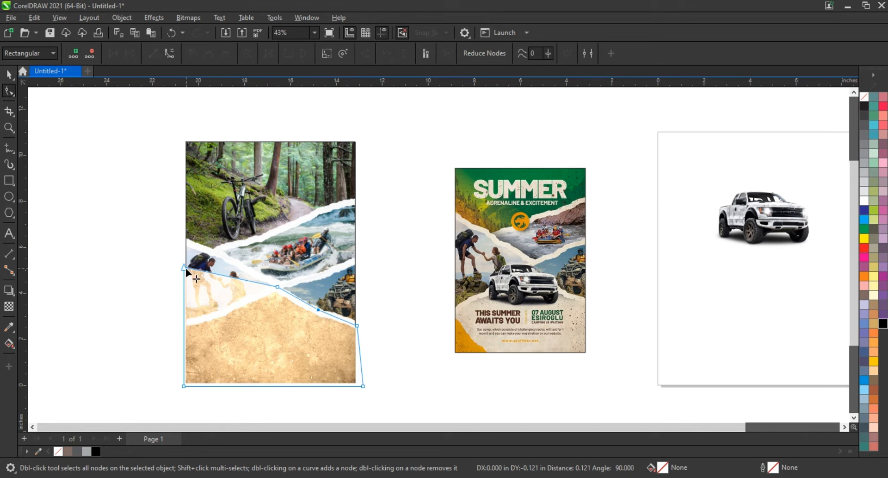
pyautogui.moveTo(184, 268); pyautogui.dragTo(183, 323)
pyautogui.doubleClick(222, 312)
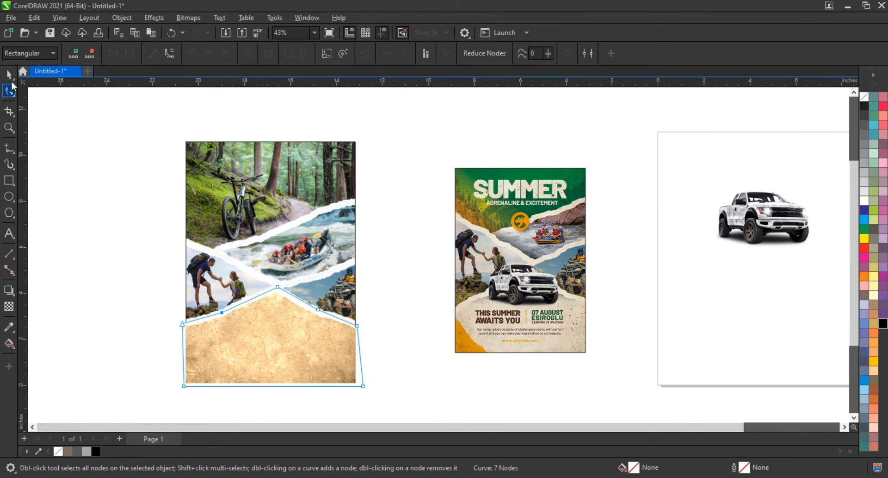
pyautogui.click(9, 75)
pyautogui.click(387, 288)
# - Move the white pickup truck onto the poster over the paper texture's peak and scale it to 25.8%
pyautogui.press('z')
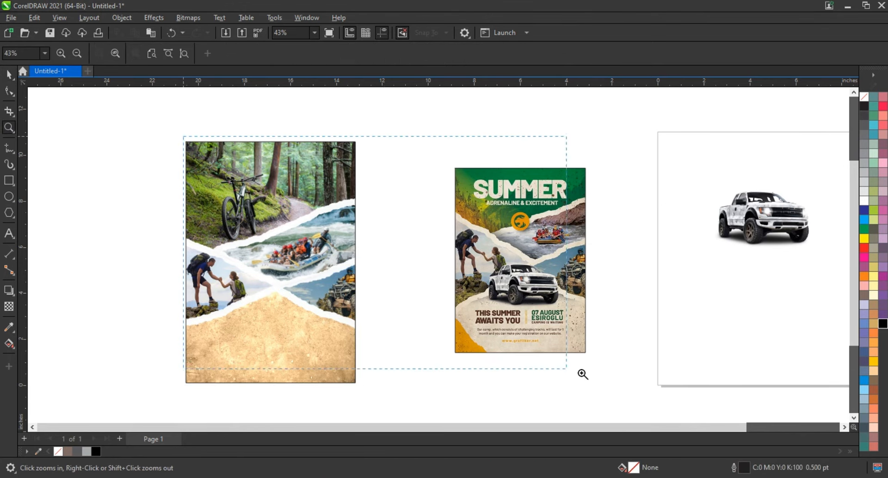
pyautogui.moveTo(802, 394); pyautogui.dragTo(807, 393)
pyautogui.press('space')
pyautogui.moveTo(790, 194); pyautogui.dragTo(138, 308)
pyautogui.moveTo(198, 339); pyautogui.dragTo(222, 347)
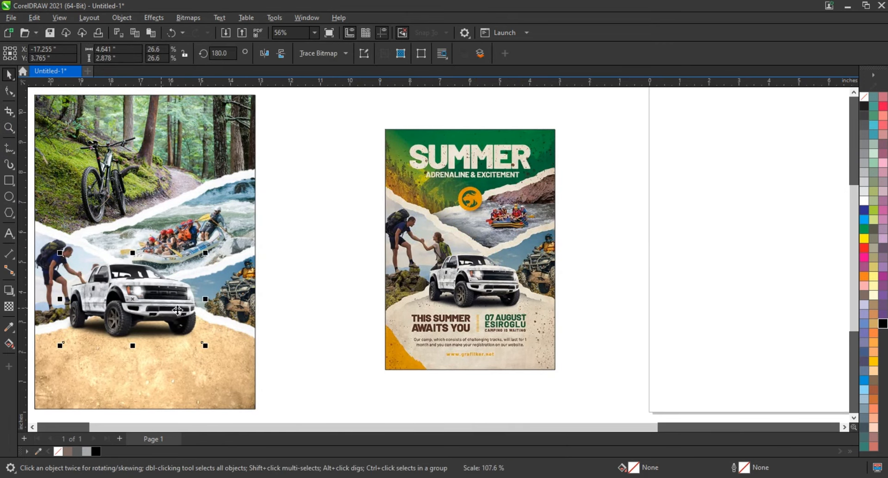
pyautogui.moveTo(173, 313); pyautogui.dragTo(176, 318)
pyautogui.moveTo(224, 352); pyautogui.dragTo(221, 350)
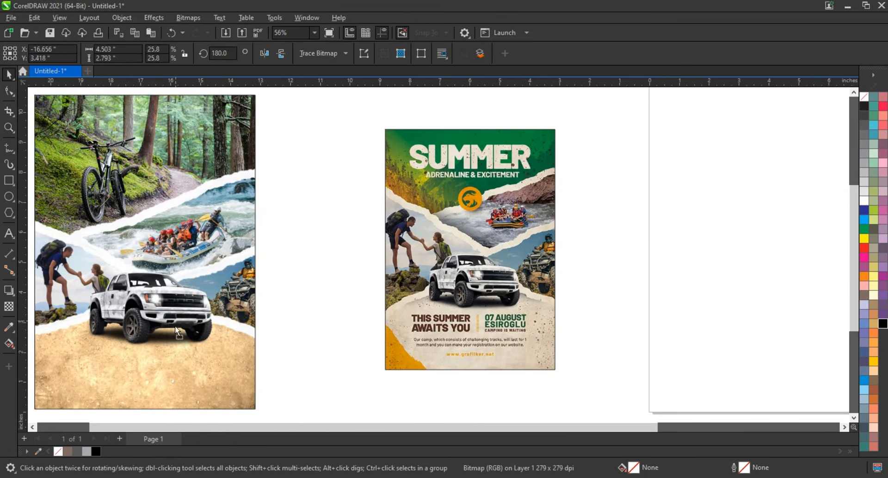
pyautogui.moveTo(175, 325); pyautogui.dragTo(176, 333)
# - Compare the assembled poster with the SUMMER reference in a full-screen preview
pyautogui.scroll(-1, 359, 298)
pyautogui.moveTo(255, 363); pyautogui.dragTo(307, 356)
pyautogui.moveTo(107, 119); pyautogui.dragTo(562, 398)
pyautogui.hotkey('shift', 'F2')
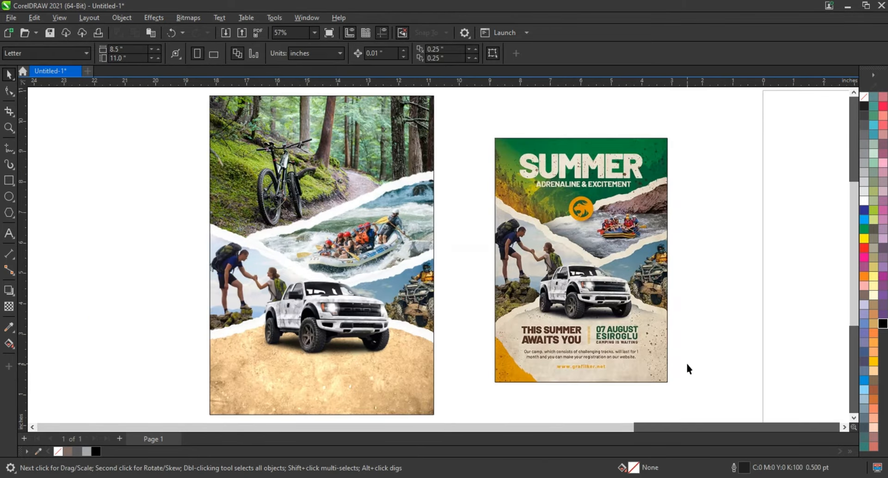
pyautogui.press('F9')
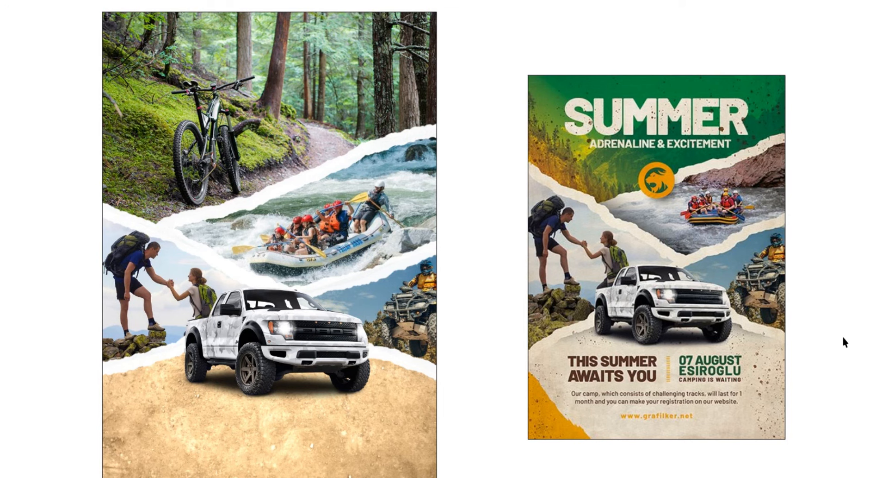